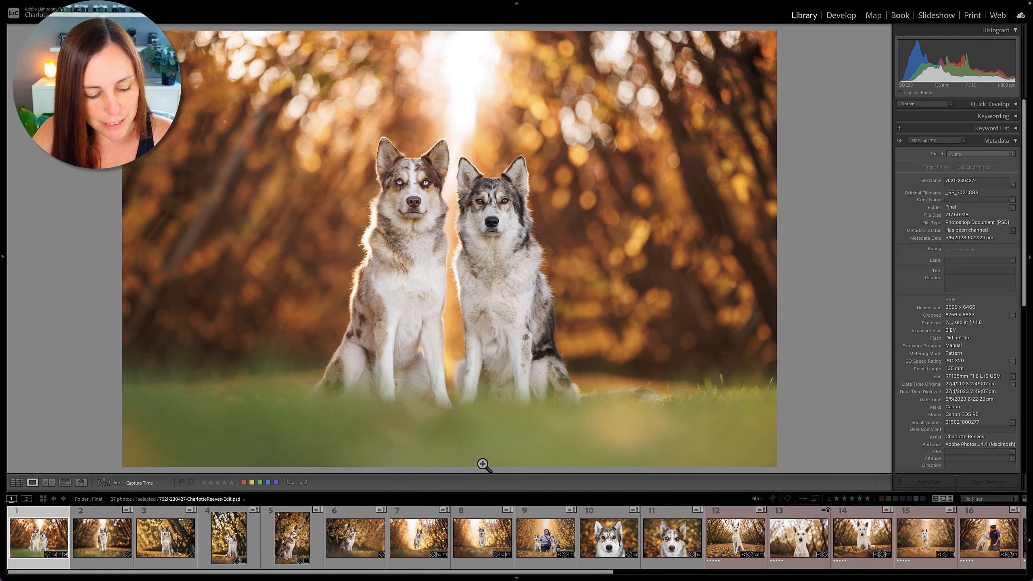
# Open the export settings for the dog photo and load the Facebook Share preset.
pyautogui.press('shift+super+e')
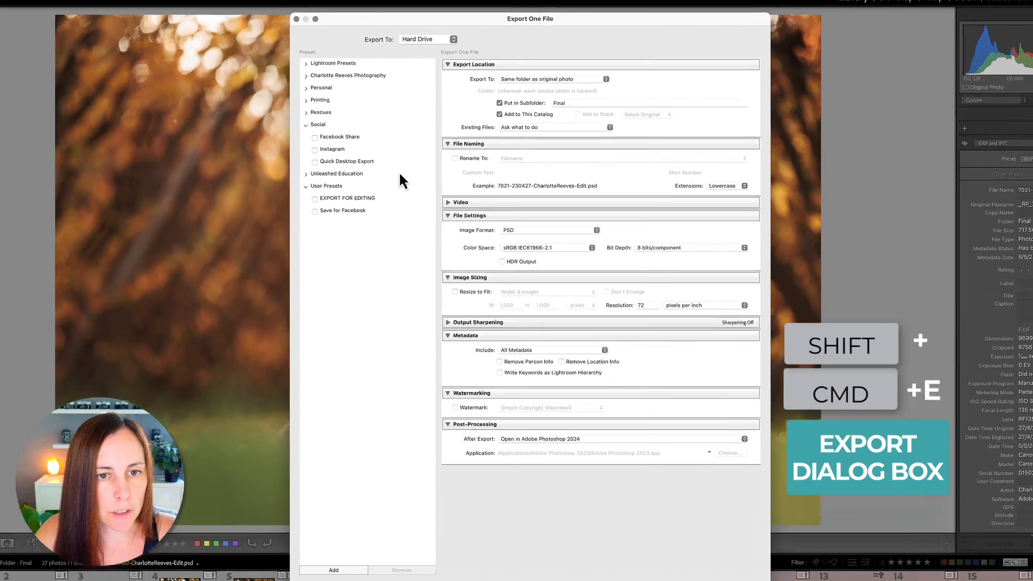
pyautogui.click(336, 137)
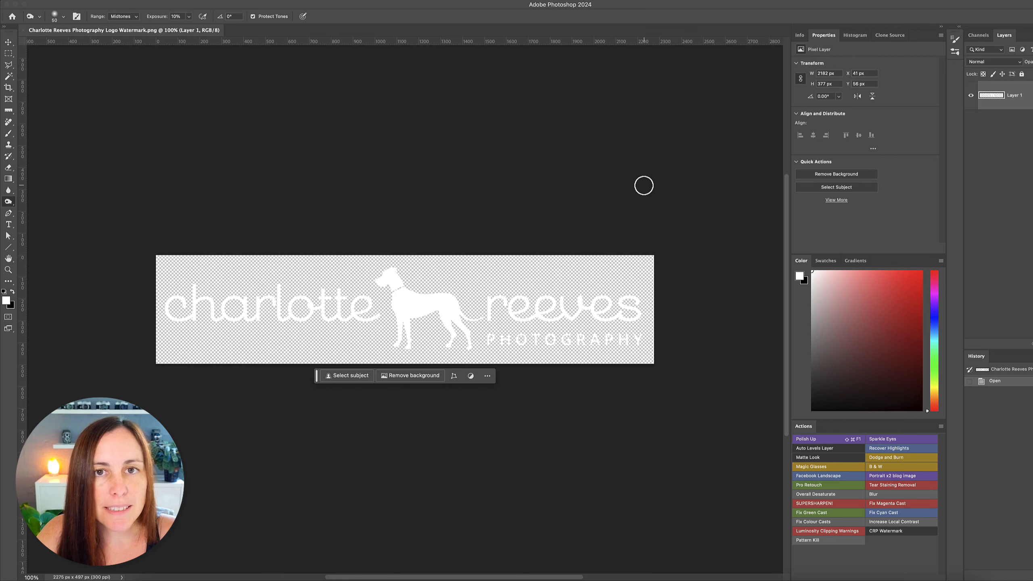
pyautogui.hscroll(2, 644, 186)
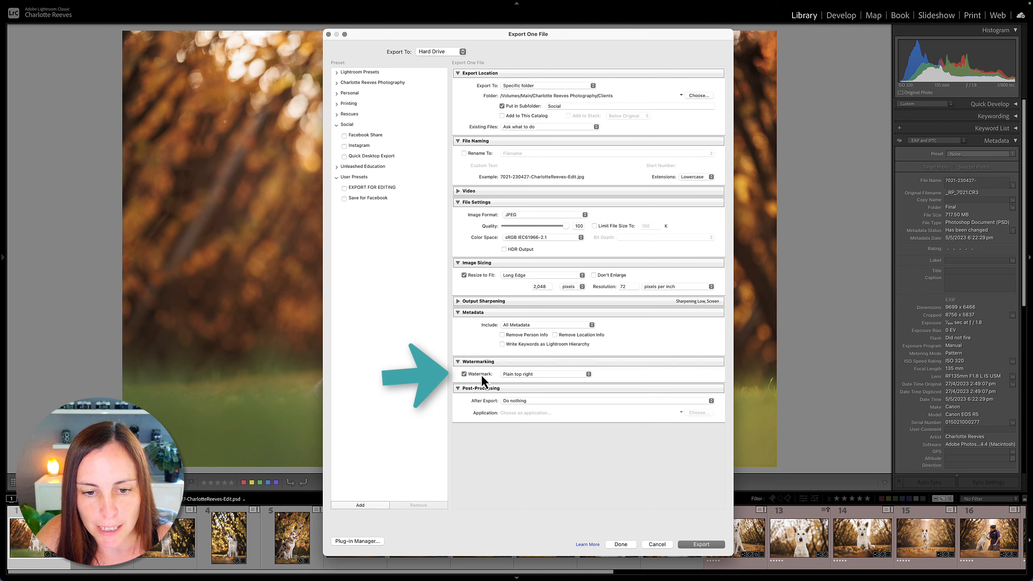
# Set the export watermark to Simple Copyright Watermark and open the Watermark Editor.
pyautogui.click(528, 375)
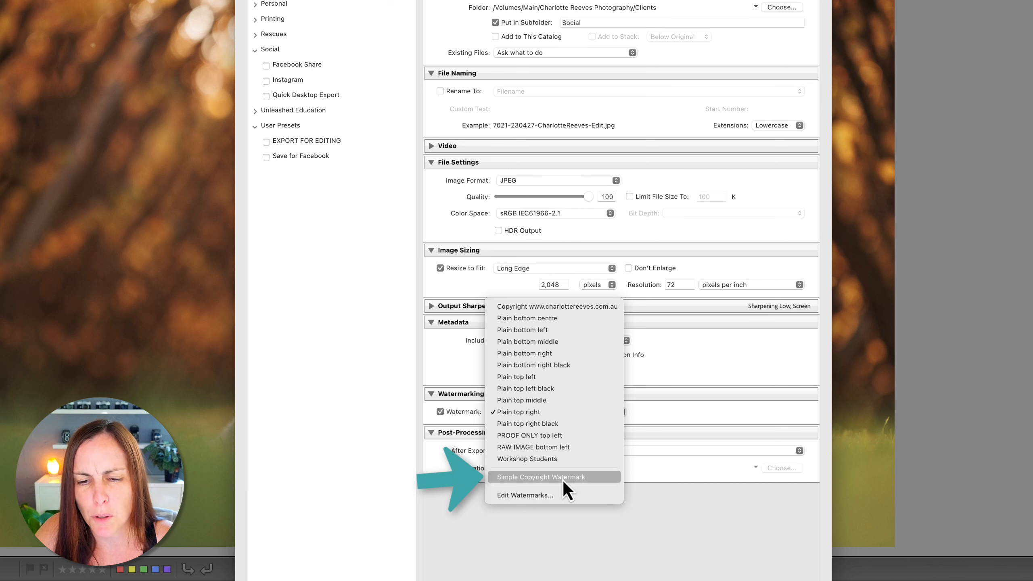
pyautogui.click(564, 480)
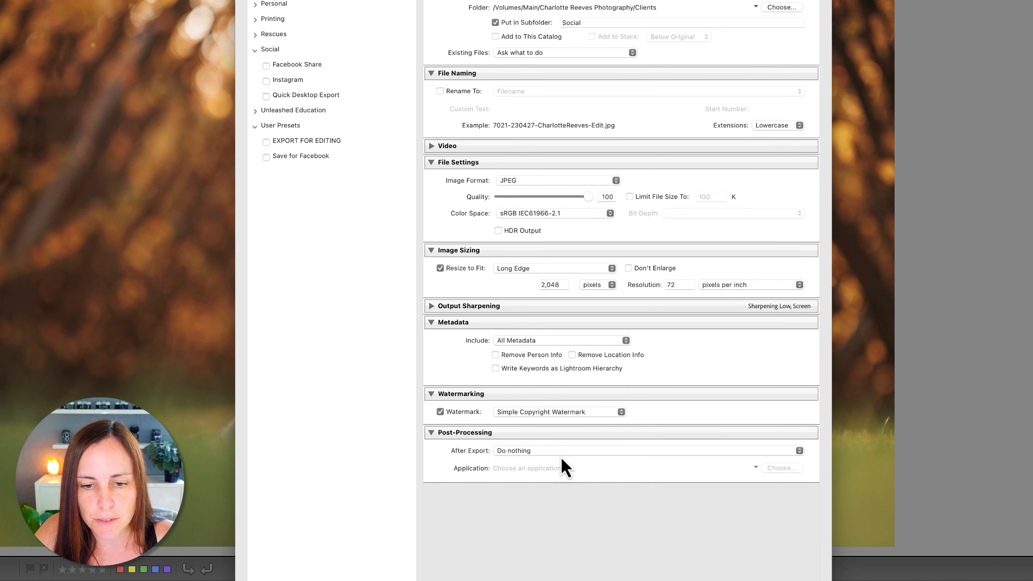
pyautogui.click(566, 413)
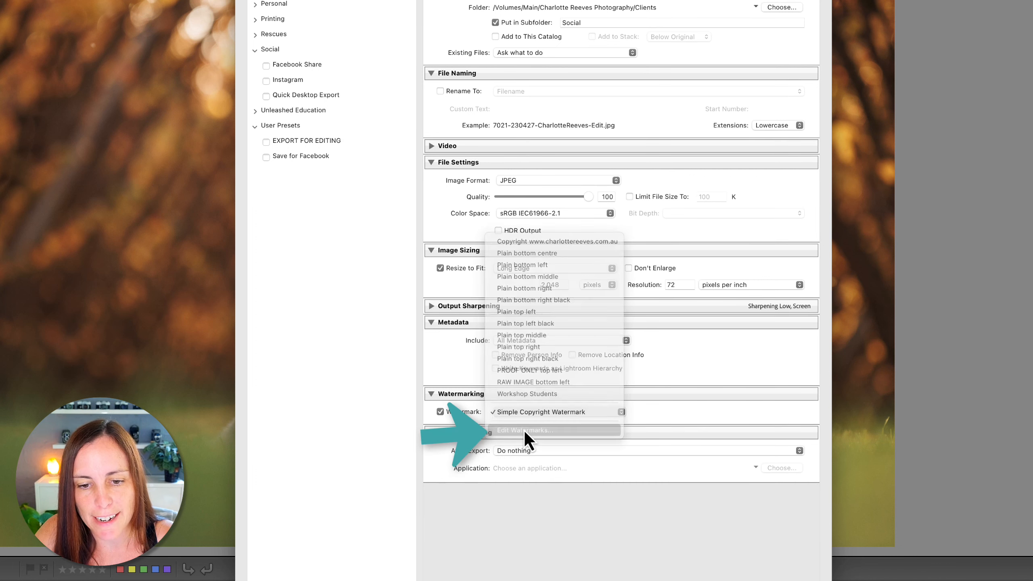
pyautogui.click(525, 431)
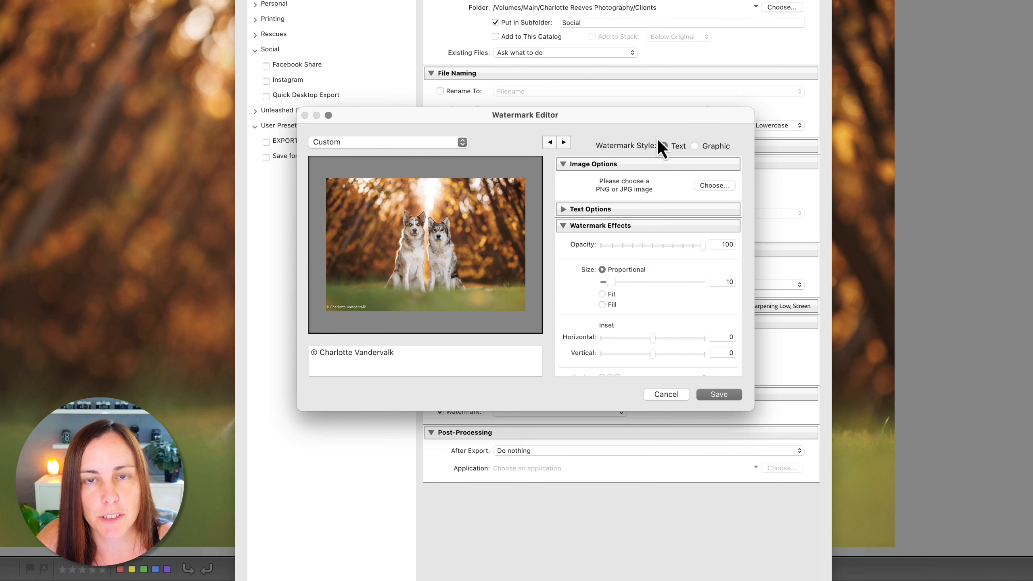
# Change the watermark style to Graphic and load the Charlotte Reeves Photography logo PNG from the Watermarks folder.
pyautogui.click(695, 147)
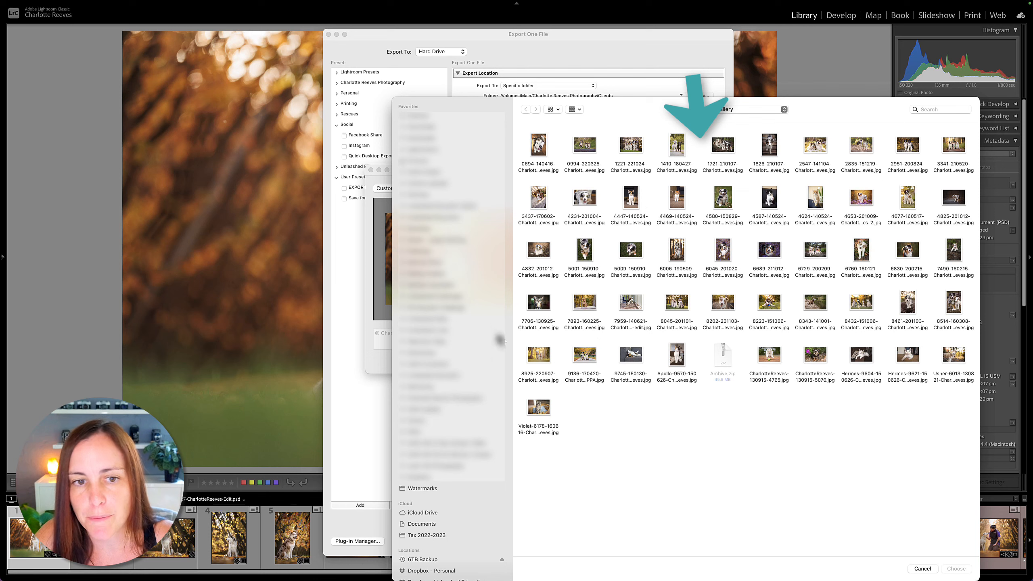
pyautogui.click(433, 488)
pyautogui.click(538, 146)
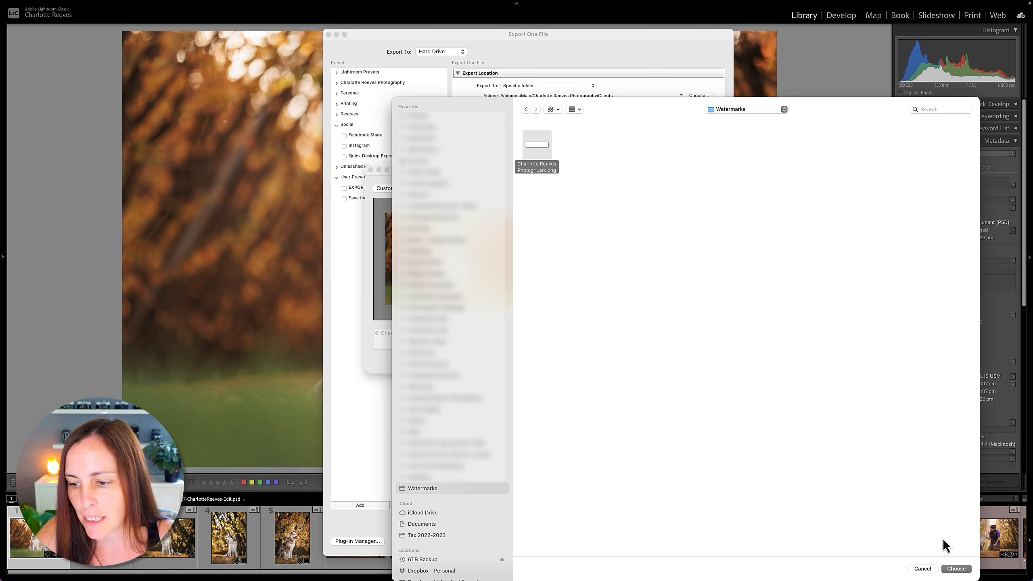
pyautogui.click(957, 568)
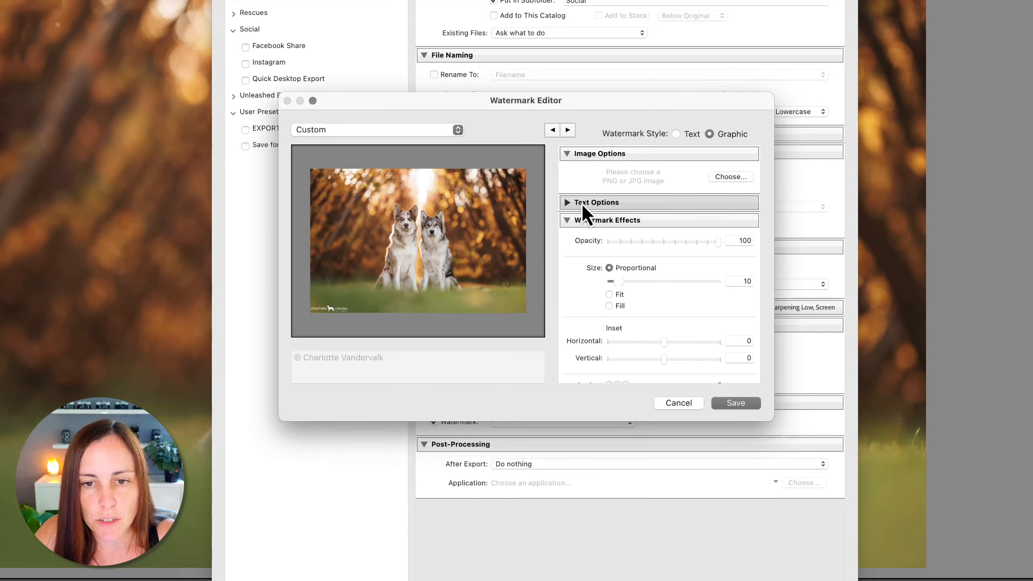
pyautogui.click(568, 203)
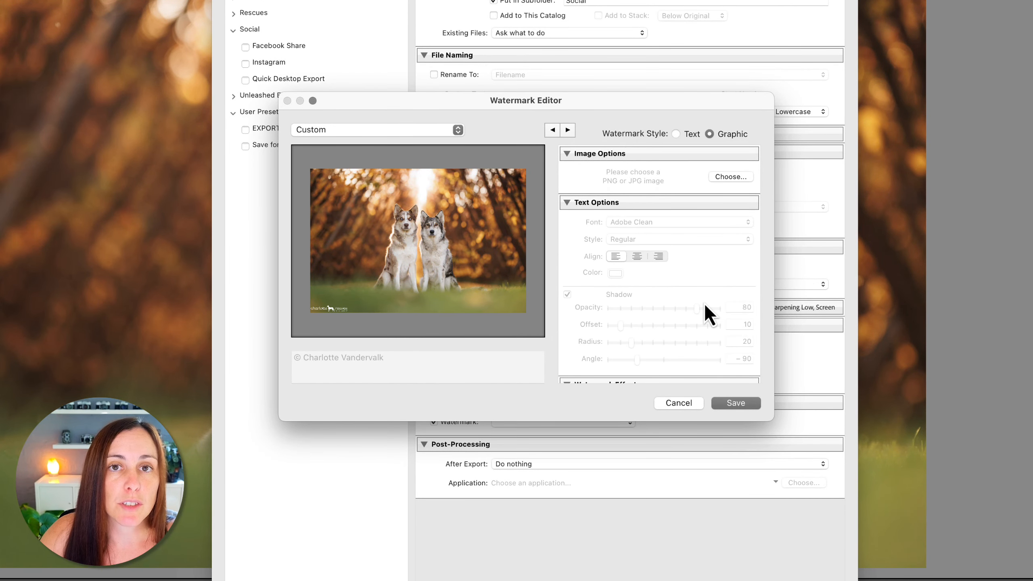
pyautogui.click(567, 203)
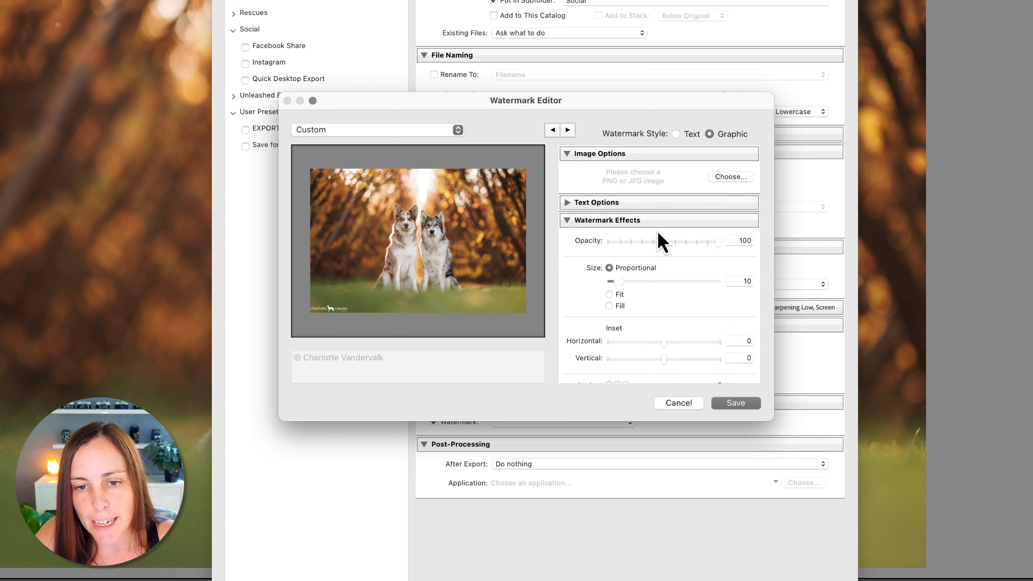
# Set the logo watermark's opacity to 70 and its proportional size to 14.
pyautogui.moveTo(404, 323)
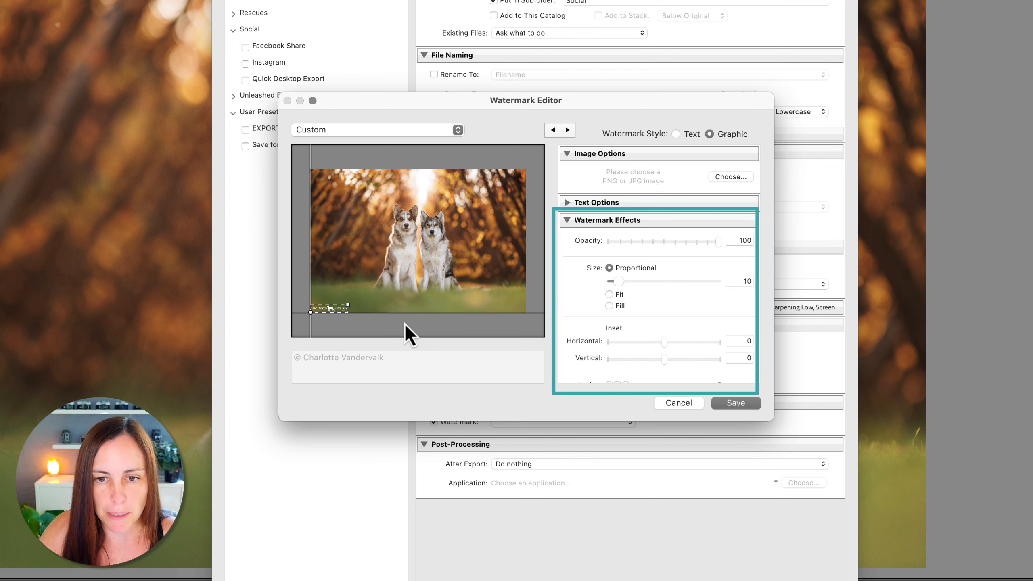
pyautogui.moveTo(697, 247); pyautogui.dragTo(688, 249)
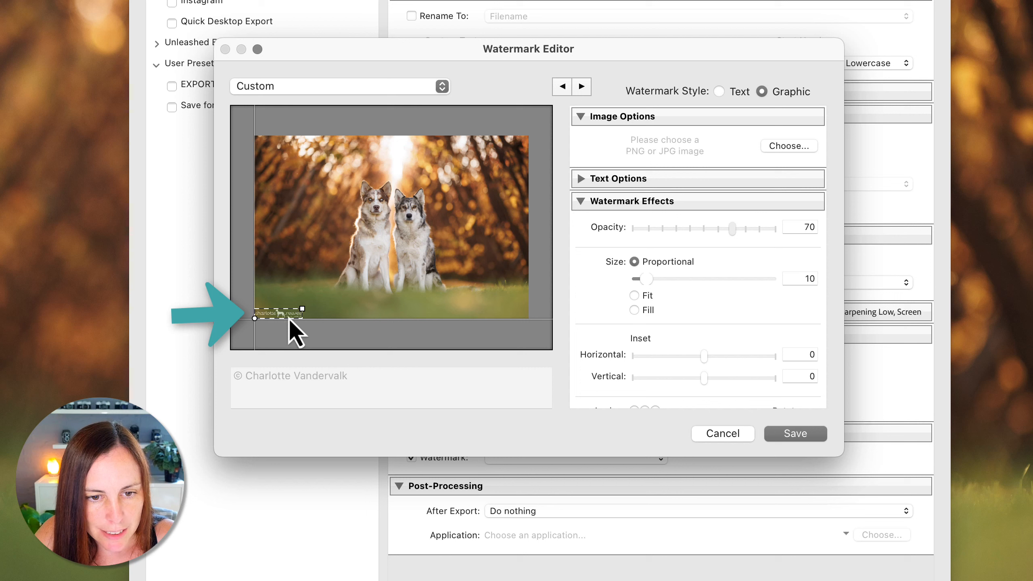
pyautogui.moveTo(303, 308); pyautogui.dragTo(326, 300)
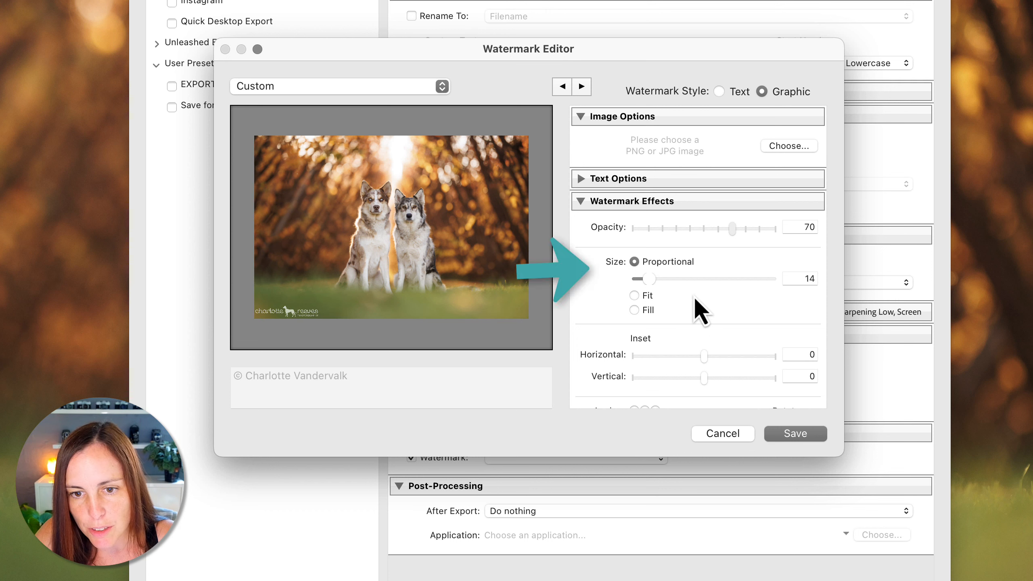
pyautogui.moveTo(649, 280)
pyautogui.mouseDown()
pyautogui.moveTo(664, 281)
pyautogui.moveTo(649, 282)
pyautogui.mouseUp()
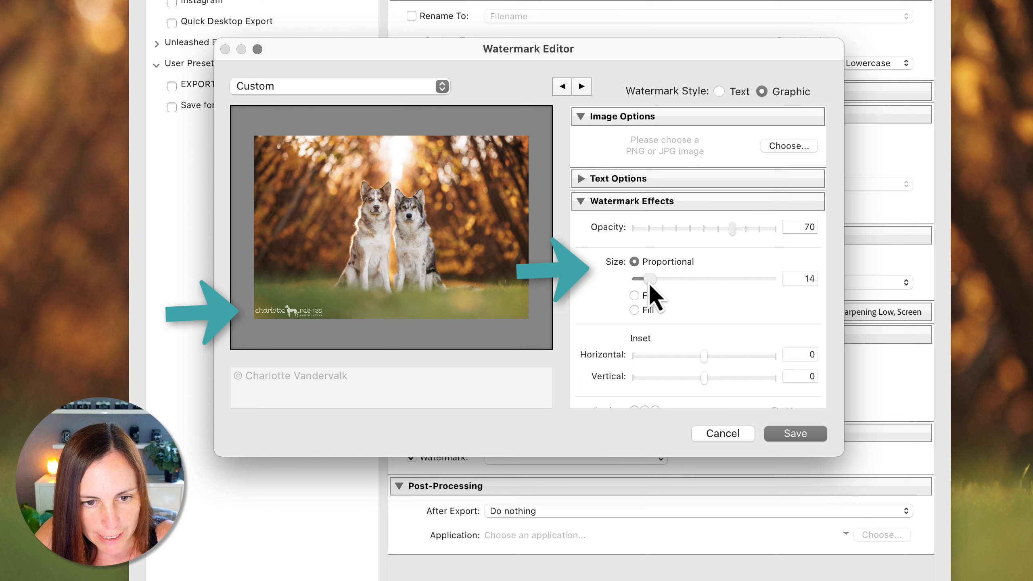
pyautogui.moveTo(649, 282); pyautogui.dragTo(648, 282)
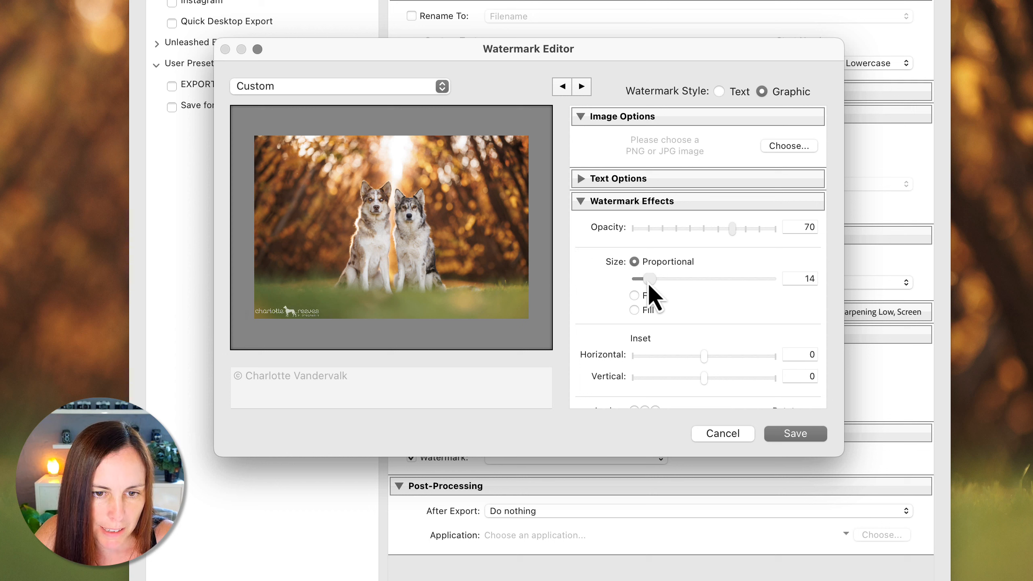
pyautogui.scroll(-3, 685, 392)
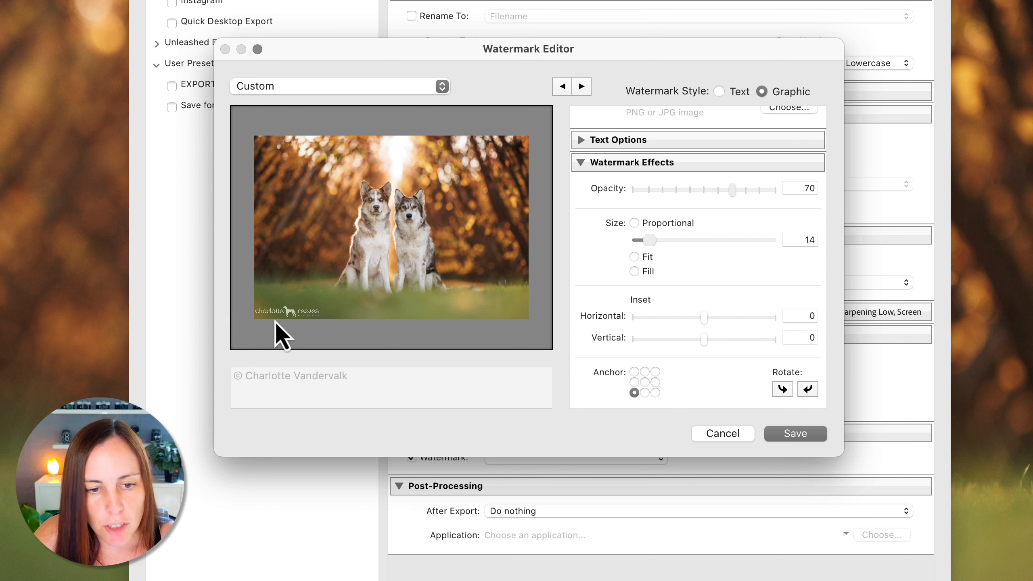
pyautogui.moveTo(289, 318)
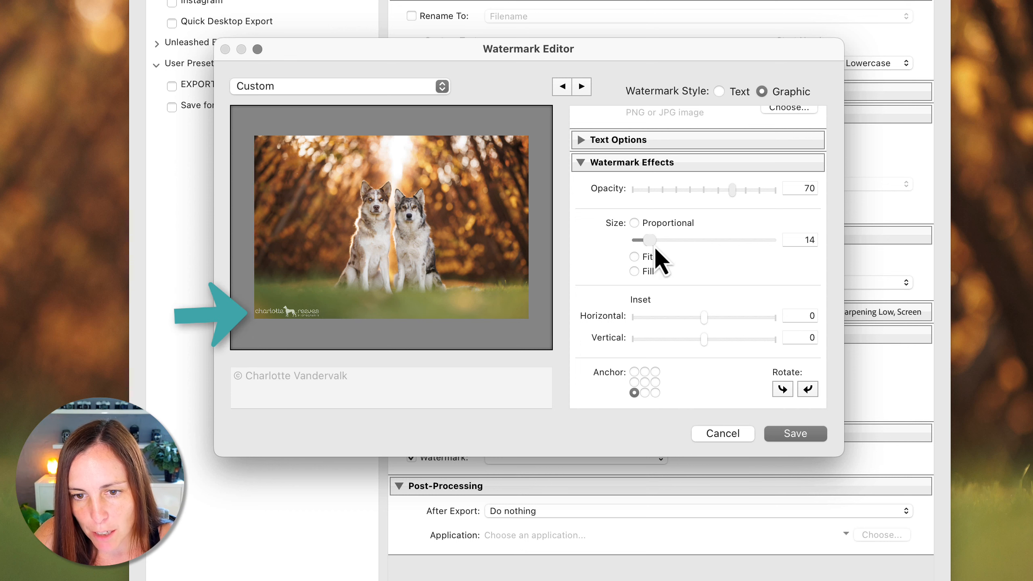
pyautogui.moveTo(651, 243); pyautogui.dragTo(650, 243)
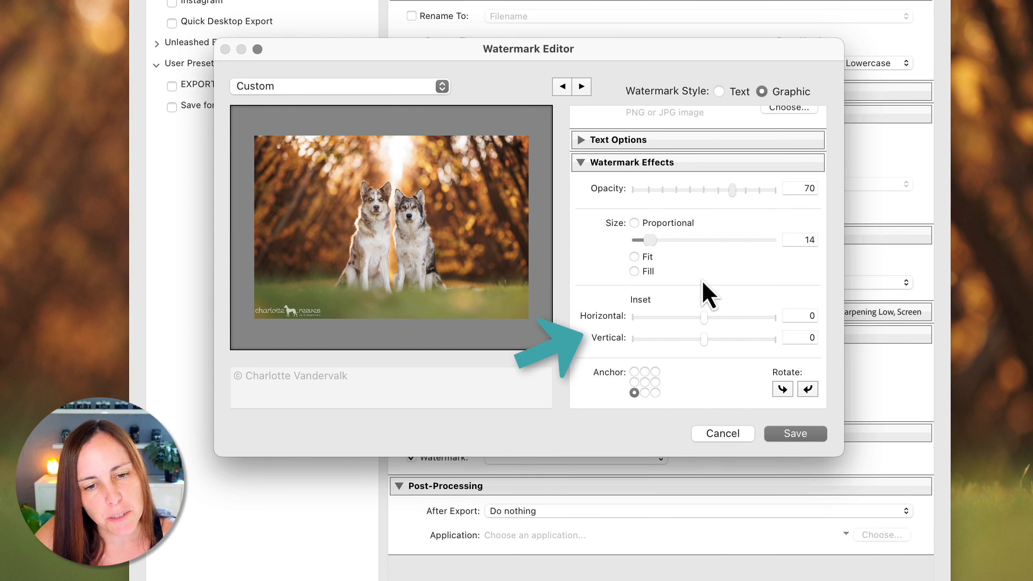
# Inset the logo watermark from the photo edges by 2 horizontally and 2 vertically.
pyautogui.click(277, 317)
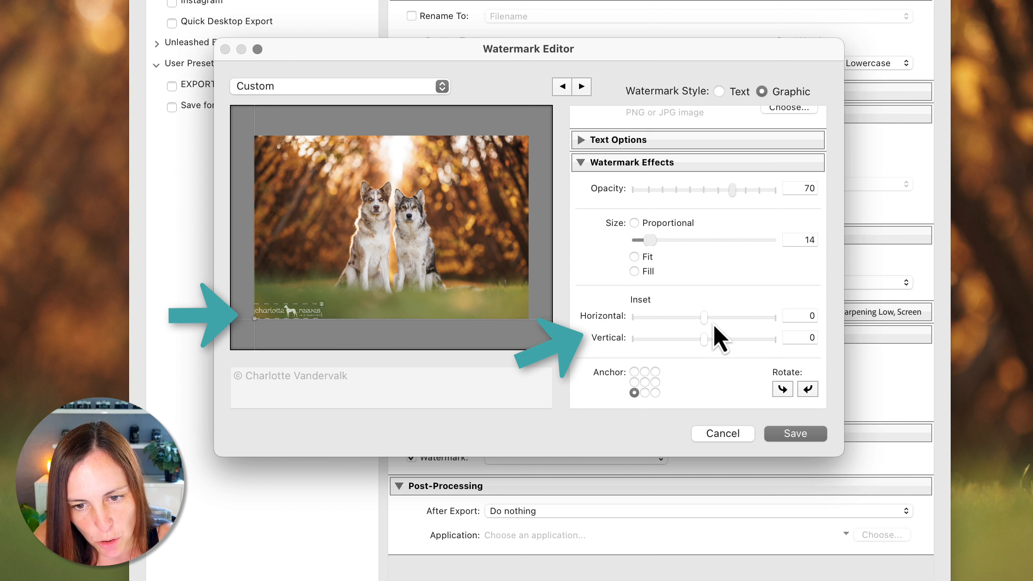
pyautogui.moveTo(706, 319); pyautogui.dragTo(715, 318)
pyautogui.moveTo(725, 321); pyautogui.dragTo(720, 344)
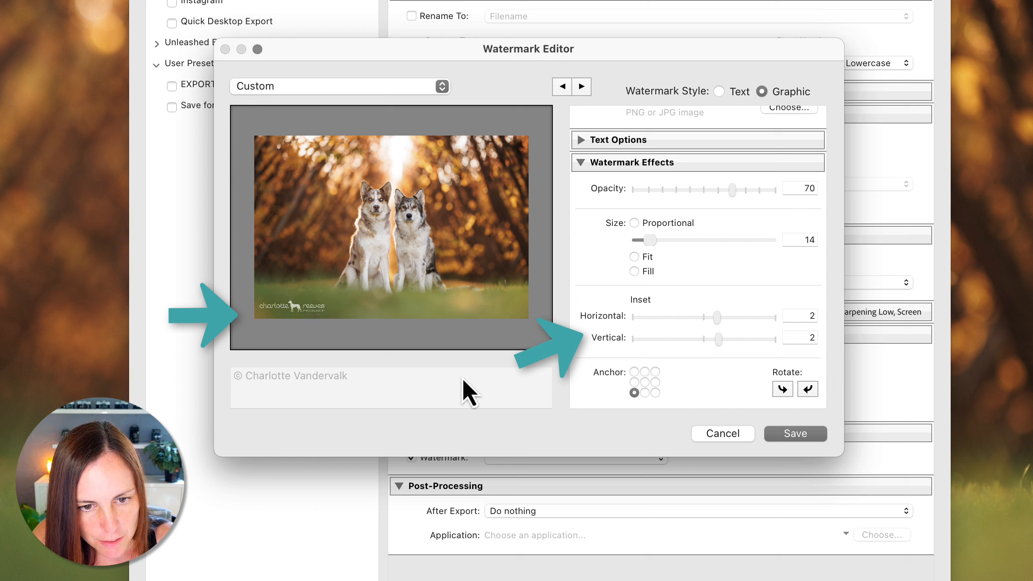
pyautogui.moveTo(719, 343); pyautogui.dragTo(716, 342)
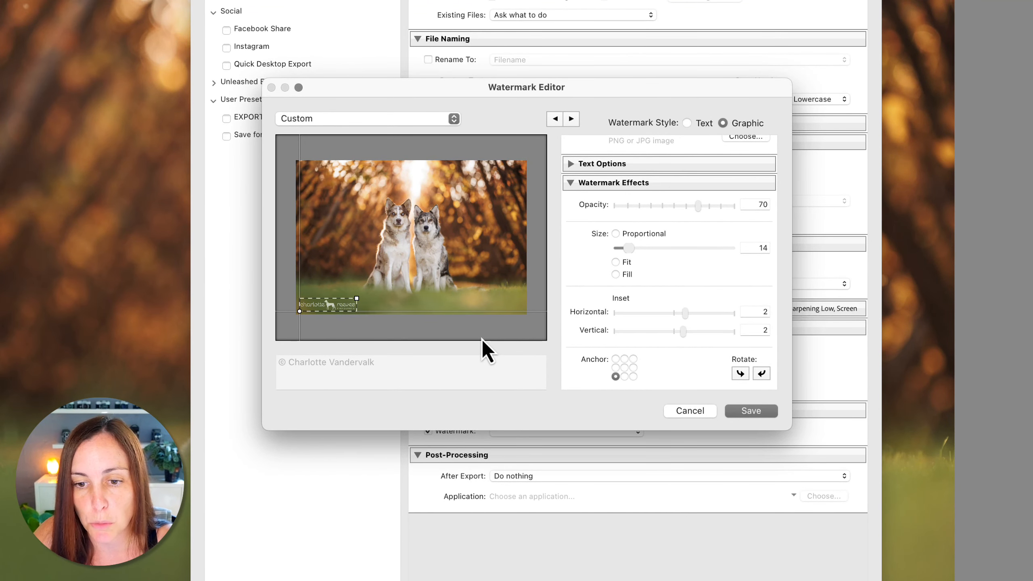
# Save the watermark settings as a new preset named "Charlotte Reeves Photography Bottom Left" and finish editing the watermark.
pyautogui.click(341, 119)
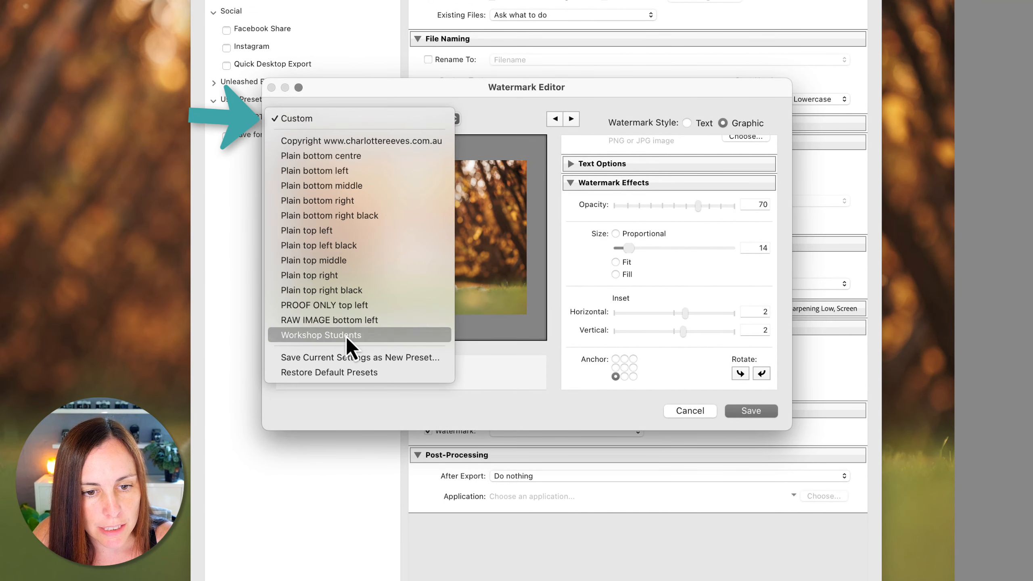
pyautogui.click(350, 361)
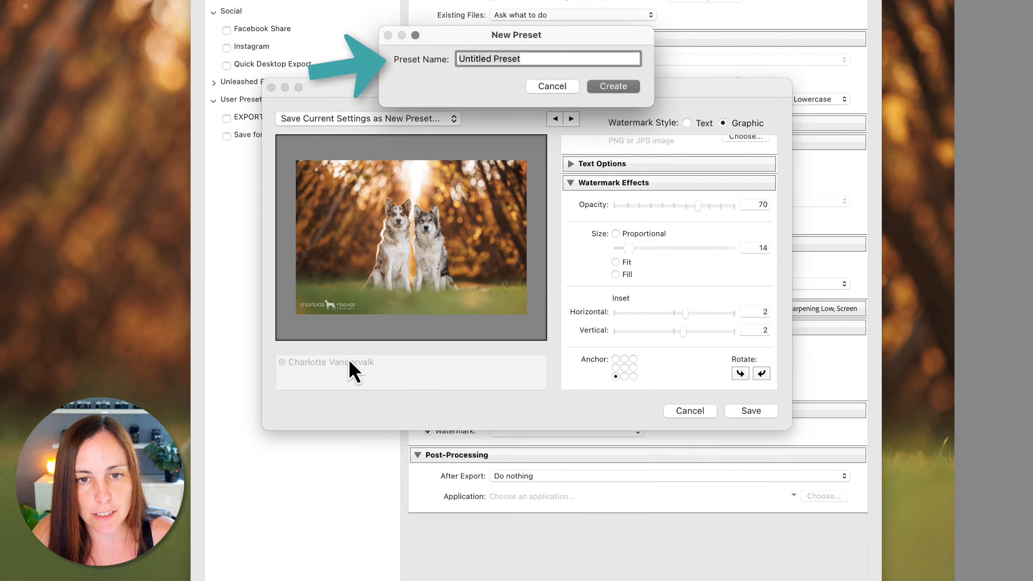
pyautogui.write('Ch')
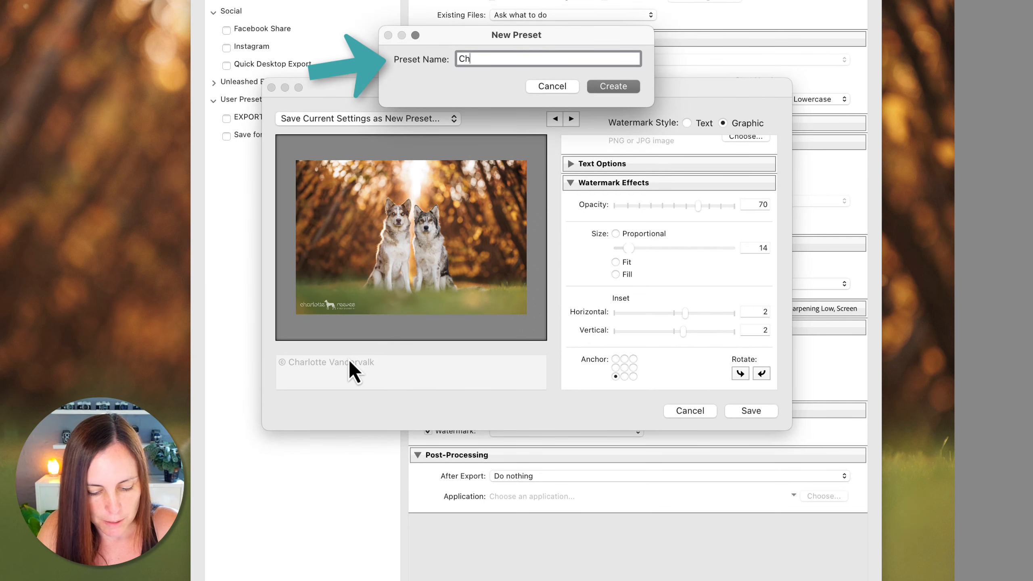
pyautogui.write('arlotte Reeves Ph')
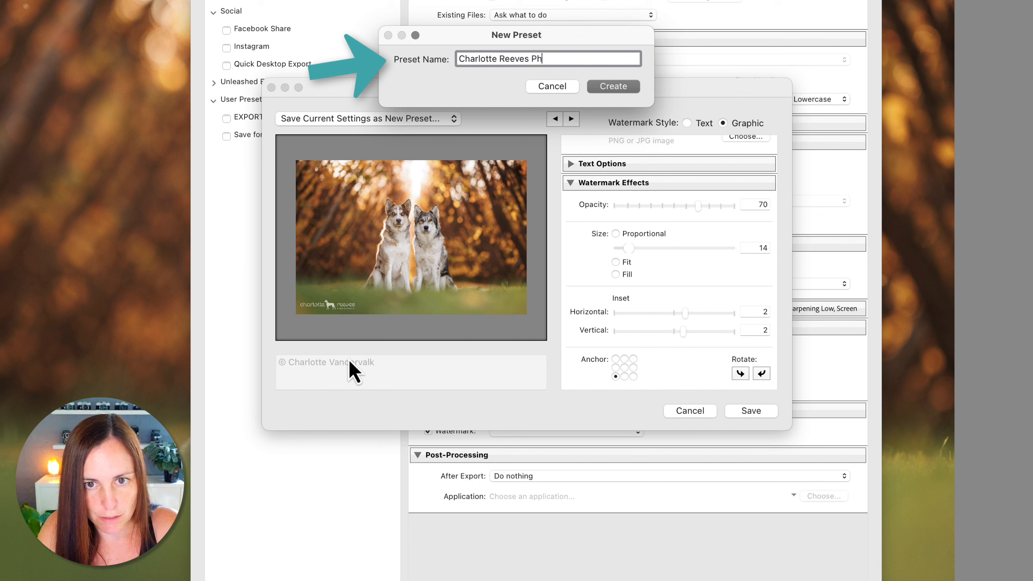
pyautogui.write('otography Bottom Left')
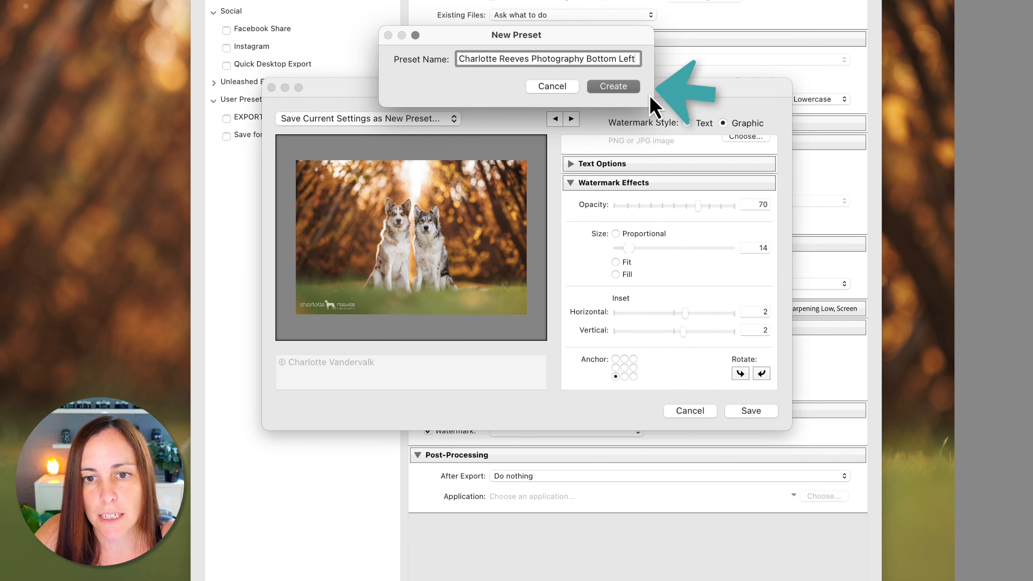
pyautogui.click(624, 89)
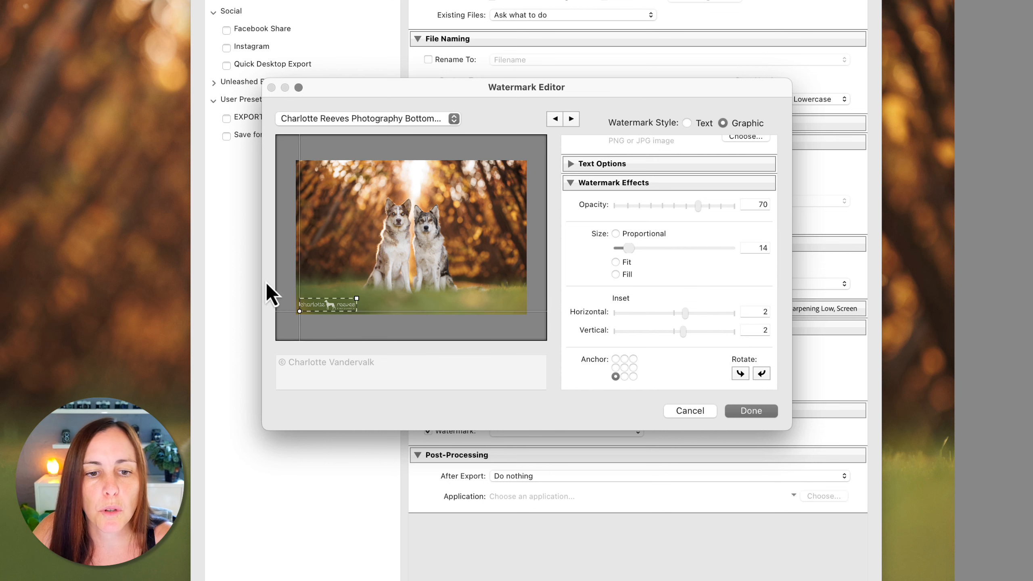
pyautogui.click(756, 409)
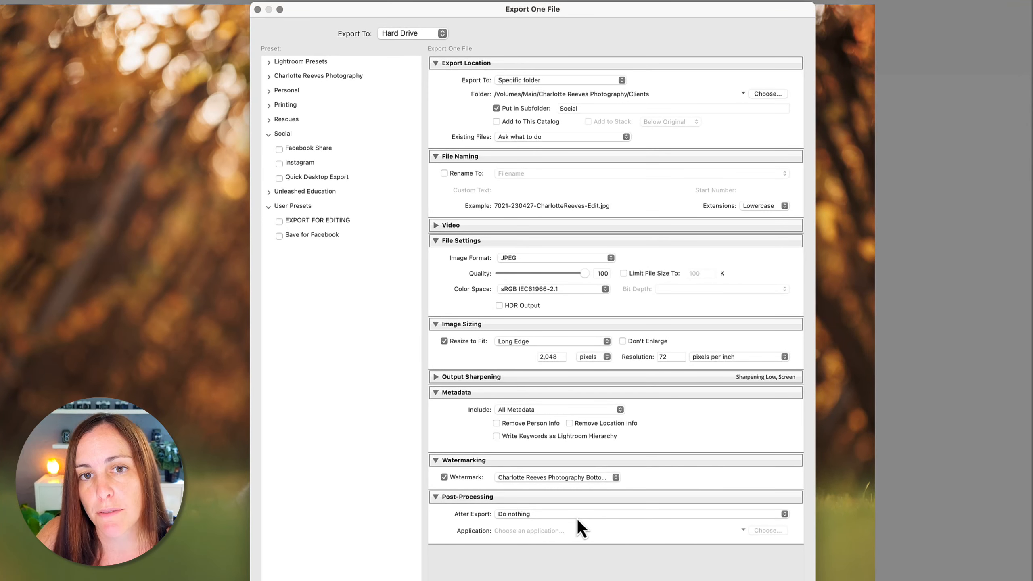
# Update the Facebook Share preset with the current settings and export the photo.
pyautogui.rightClick(315, 149)
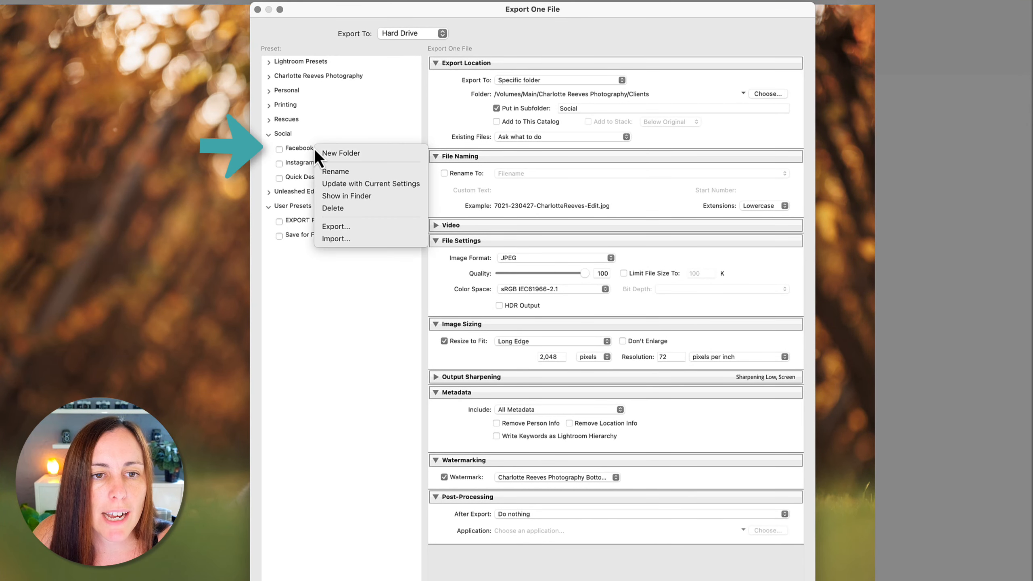
pyautogui.click(377, 184)
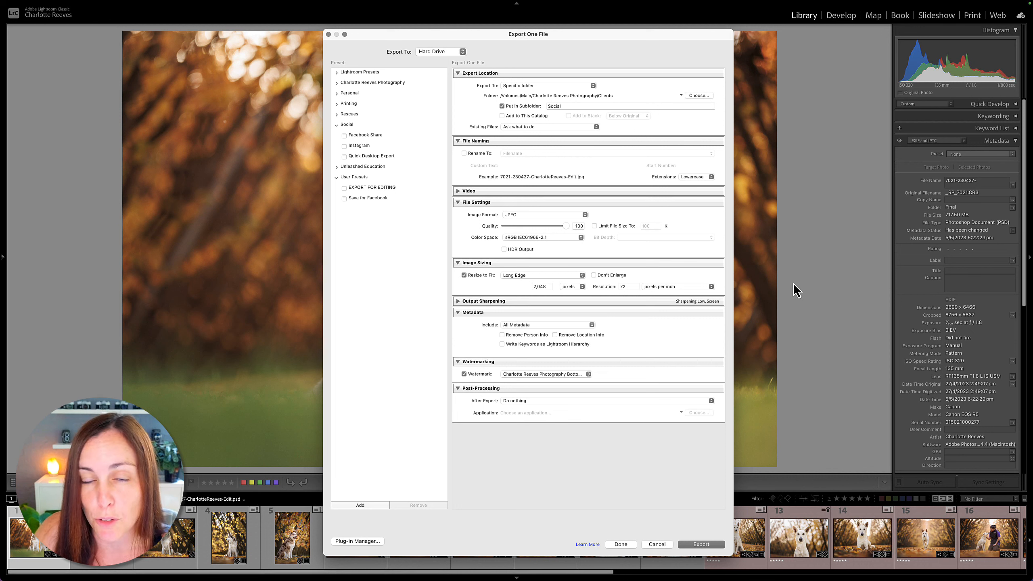
pyautogui.click(714, 546)
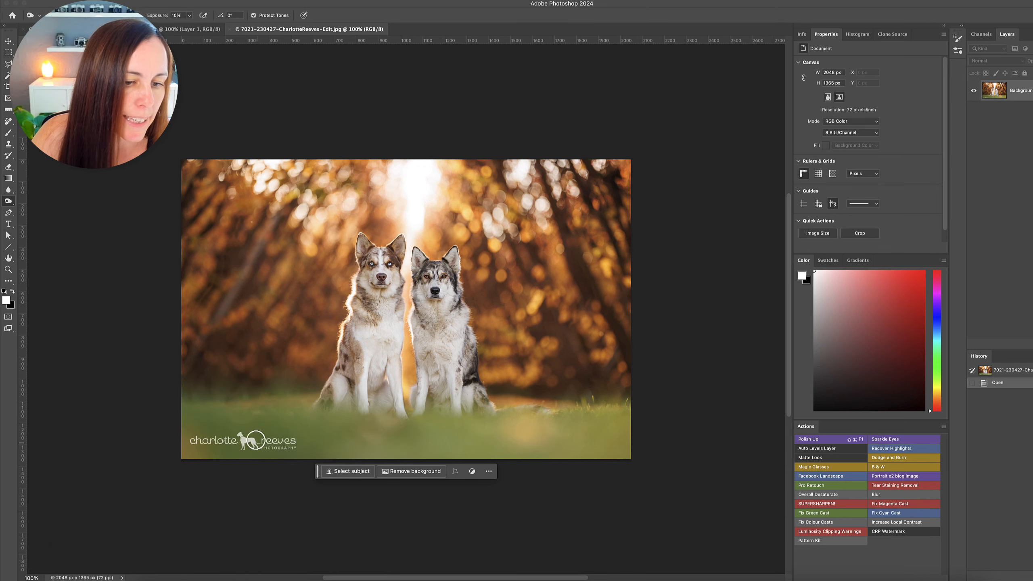
# Examine the logo watermark in the lower left corner of the exported JPG up close in Photoshop.
pyautogui.keyDown('super'); pyautogui.click(252, 438); pyautogui.keyUp('super')
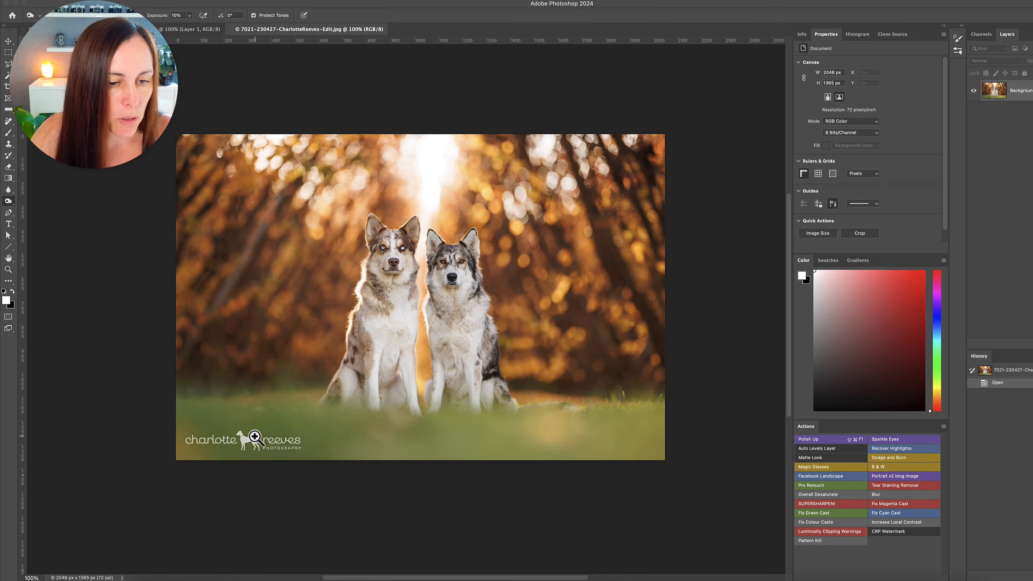
pyautogui.keyDown('super'); pyautogui.click(252, 439); pyautogui.keyUp('super')
pyautogui.moveTo(253, 438); pyautogui.dragTo(551, 250)
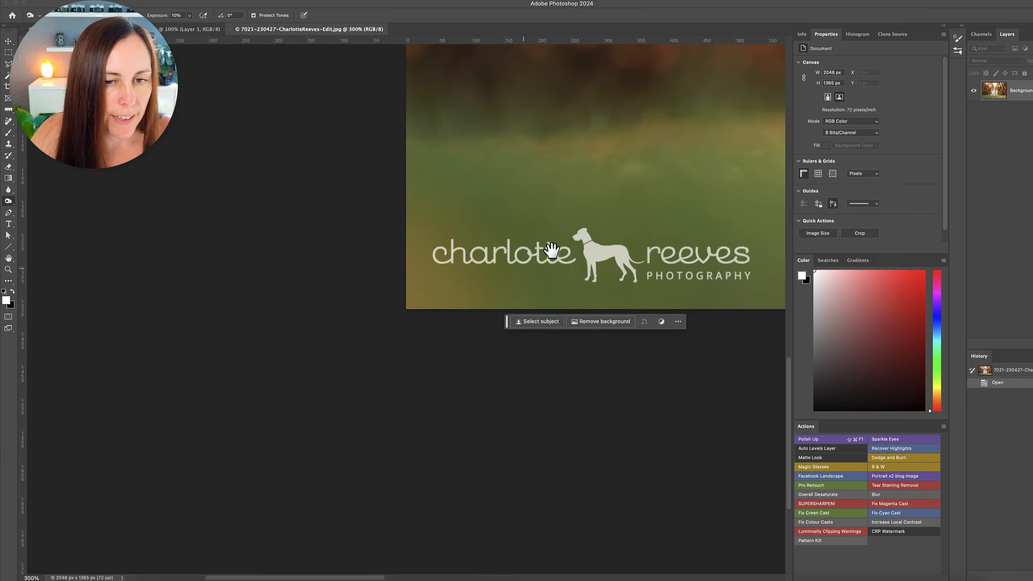
# Switch back to Lightroom Classic and select the photo of the woman standing between two dogs on the jetty.
pyautogui.keyDown('alt'); pyautogui.keyDown('super'); pyautogui.click(656, 207); pyautogui.keyUp('super'); pyautogui.keyUp('alt')
pyautogui.keyDown('alt'); pyautogui.keyDown('super'); pyautogui.click(657, 207); pyautogui.keyUp('super'); pyautogui.keyUp('alt')
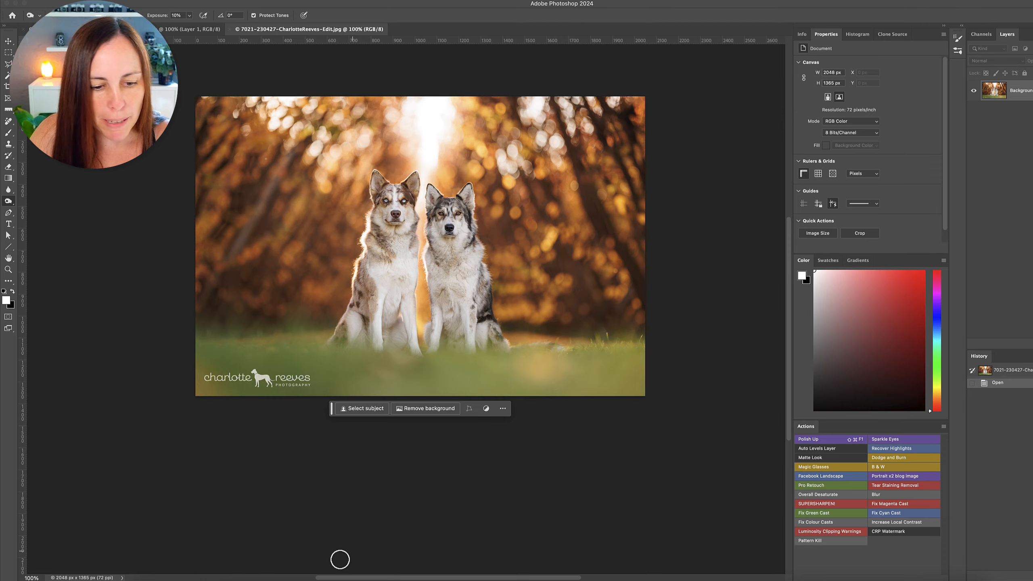
pyautogui.click(271, 577)
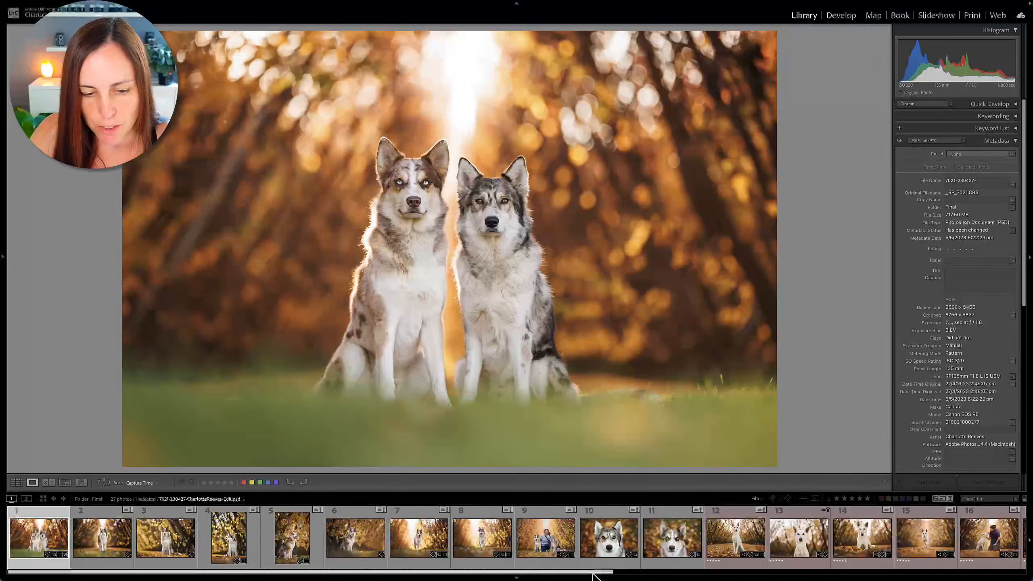
pyautogui.moveTo(595, 572); pyautogui.dragTo(1019, 550)
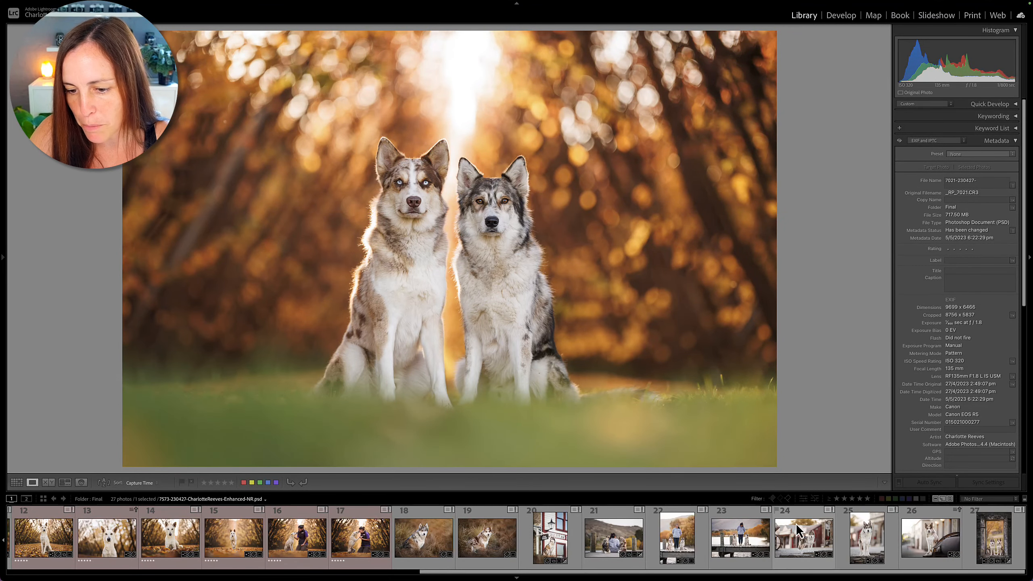
pyautogui.click(738, 541)
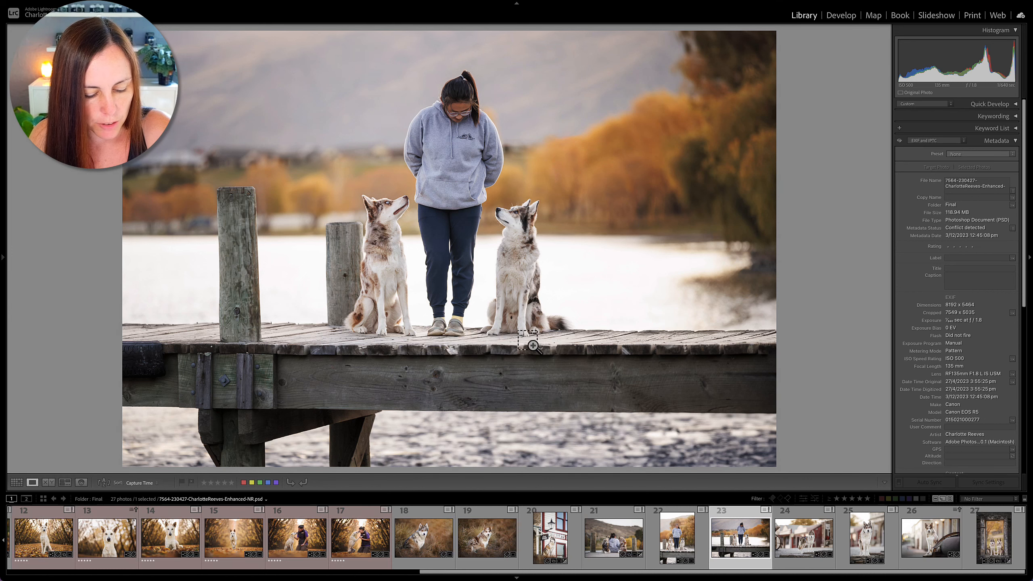
# Edit the logo watermark from the jetty photo's export settings, anchoring it in the photo's top left corner.
pyautogui.press('shift+super+e')
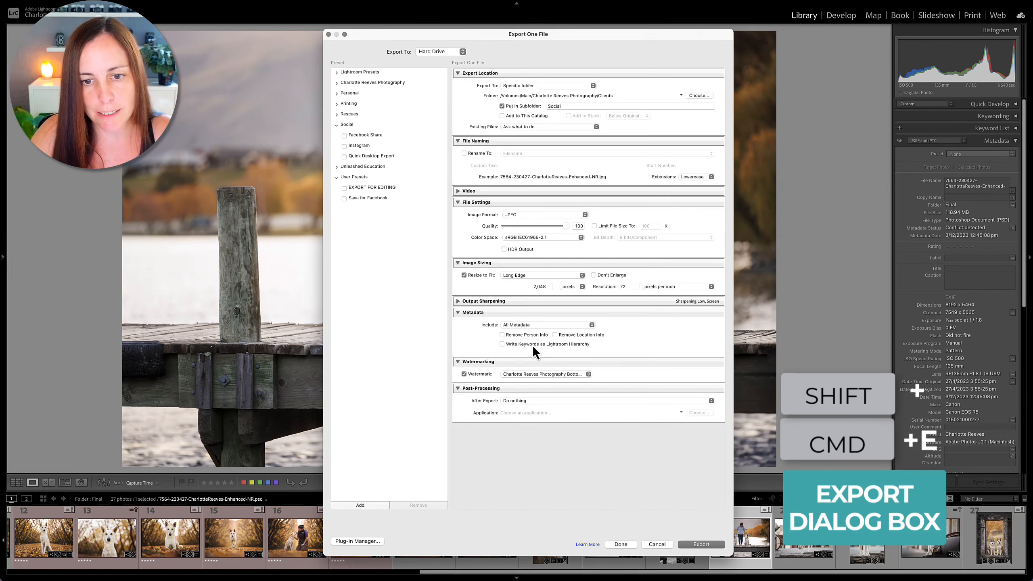
pyautogui.click(528, 374)
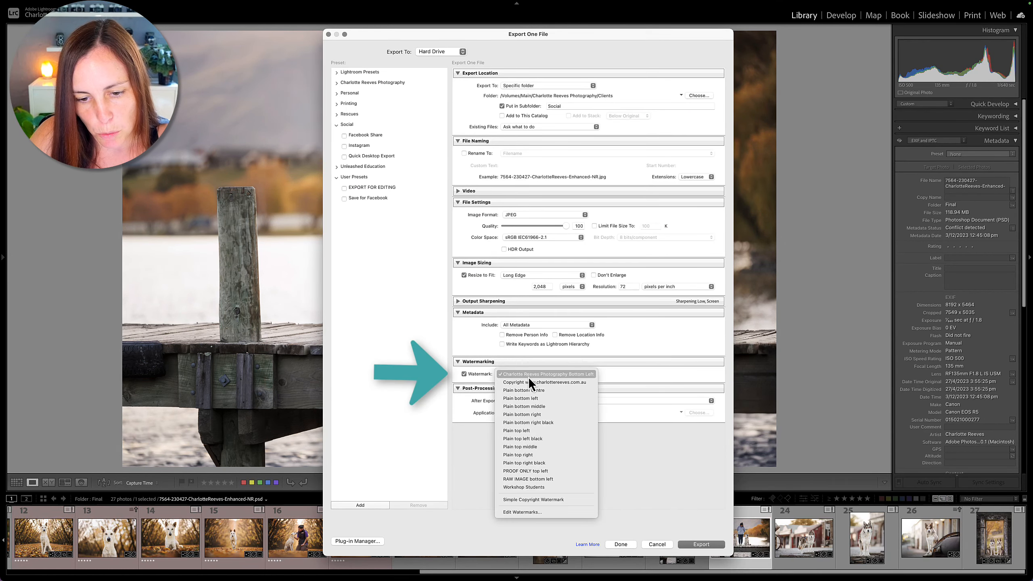
pyautogui.click(530, 513)
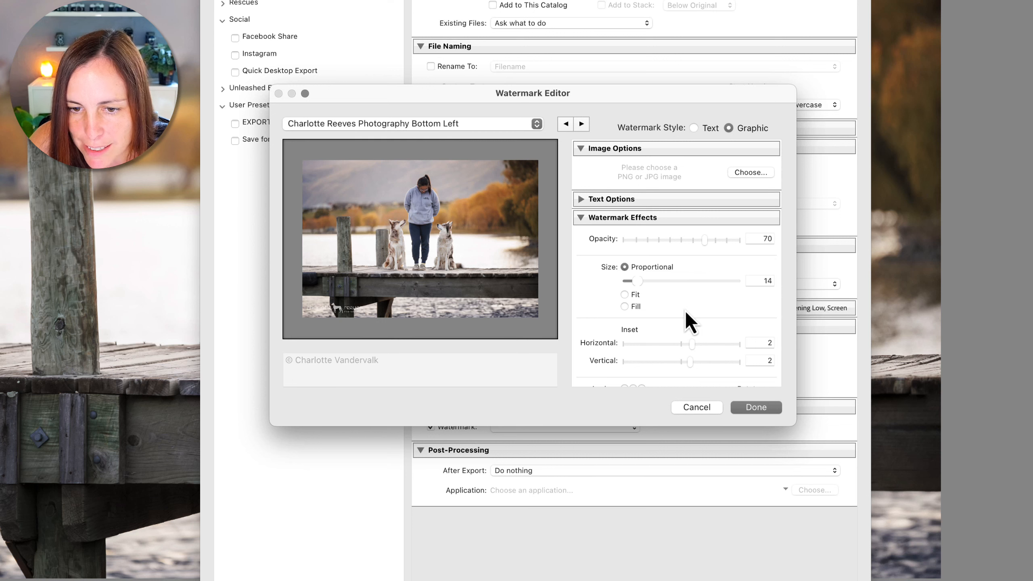
pyautogui.scroll(-3, 684, 310)
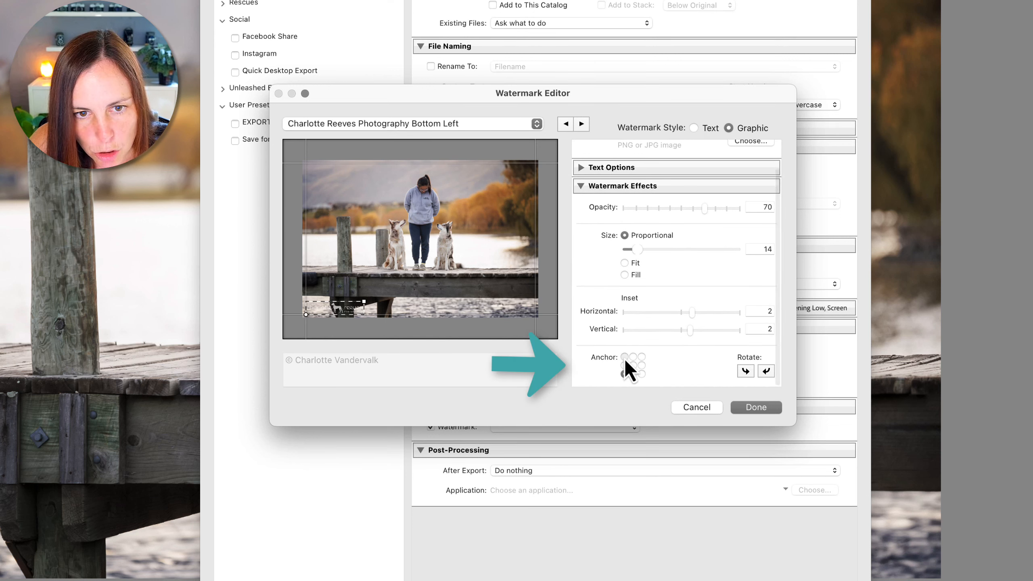
pyautogui.click(625, 358)
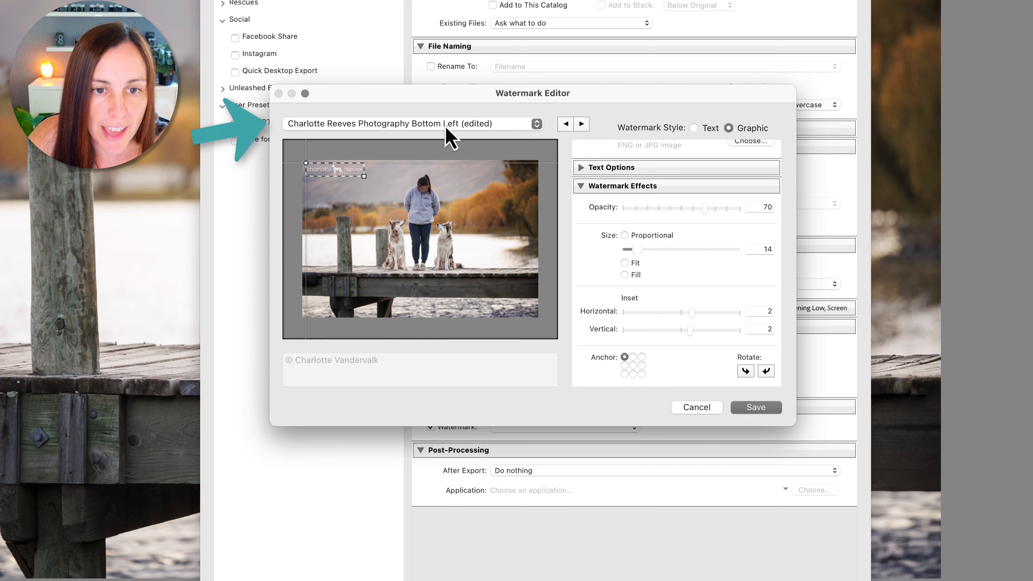
# Save the watermark settings as a new preset named "Charlotte Reeves Photography Top Left" and finish editing the watermark.
pyautogui.click(458, 123)
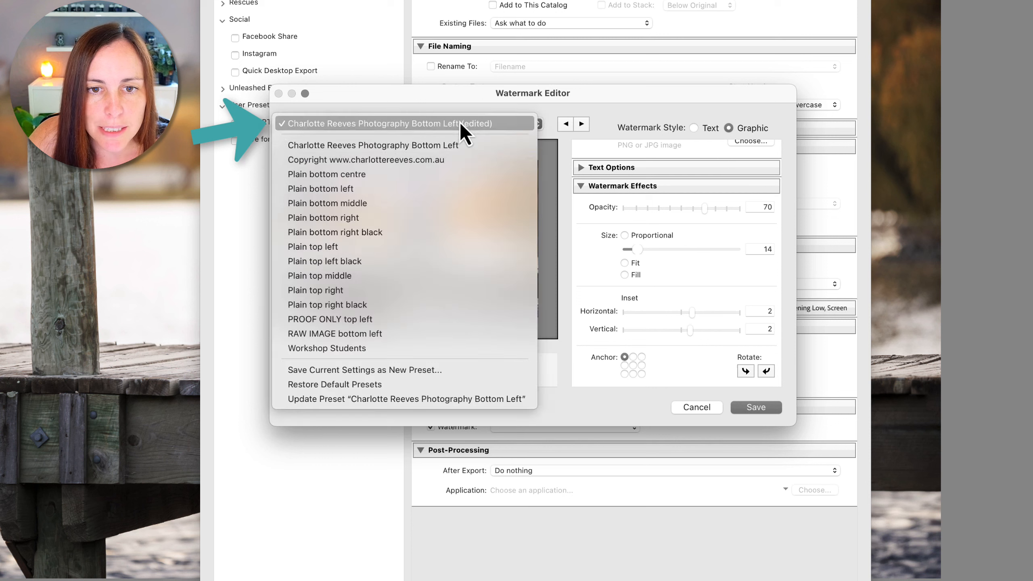
pyautogui.click(387, 370)
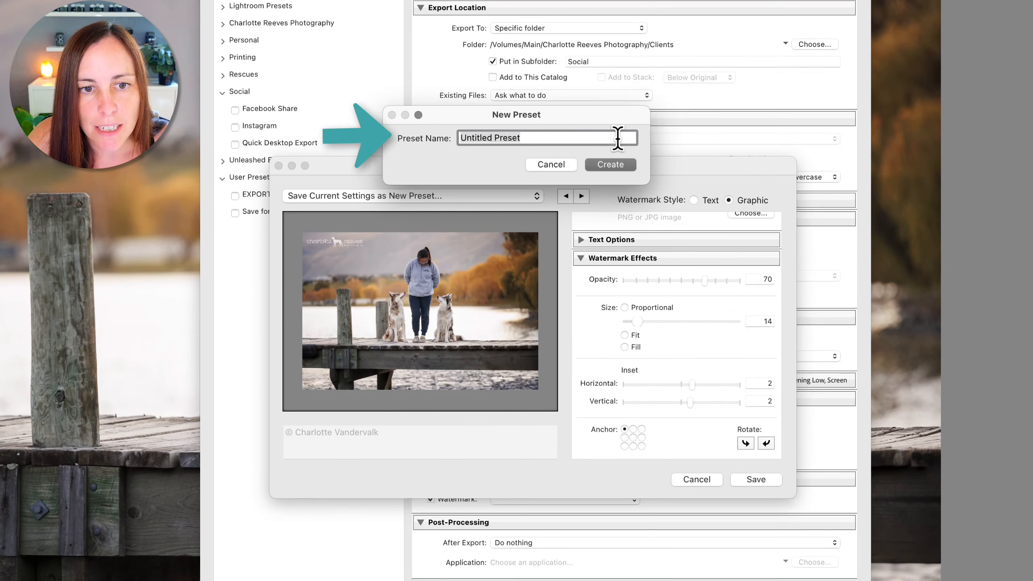
pyautogui.write('Charlotte Re')
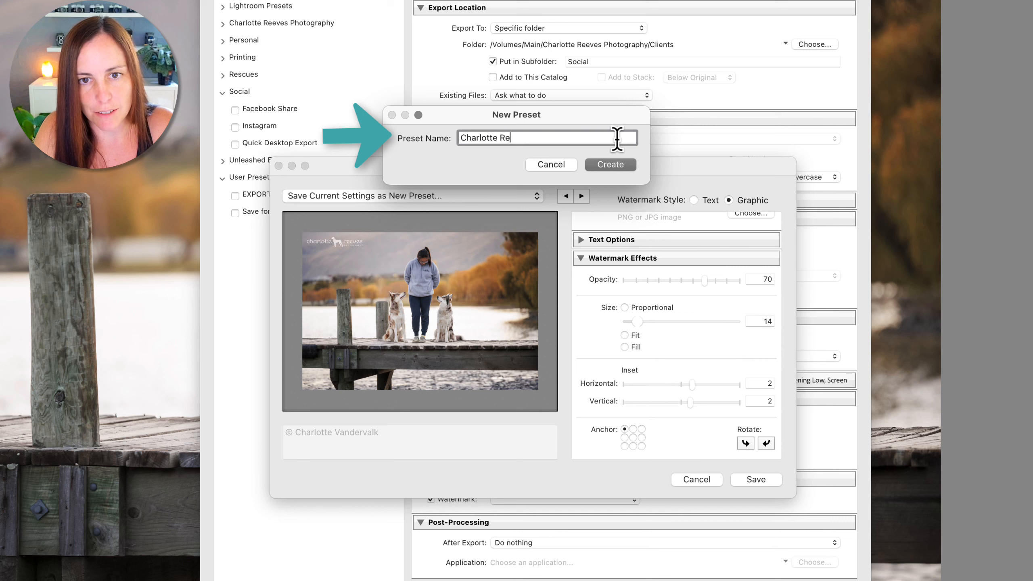
pyautogui.write('eves Photography W')
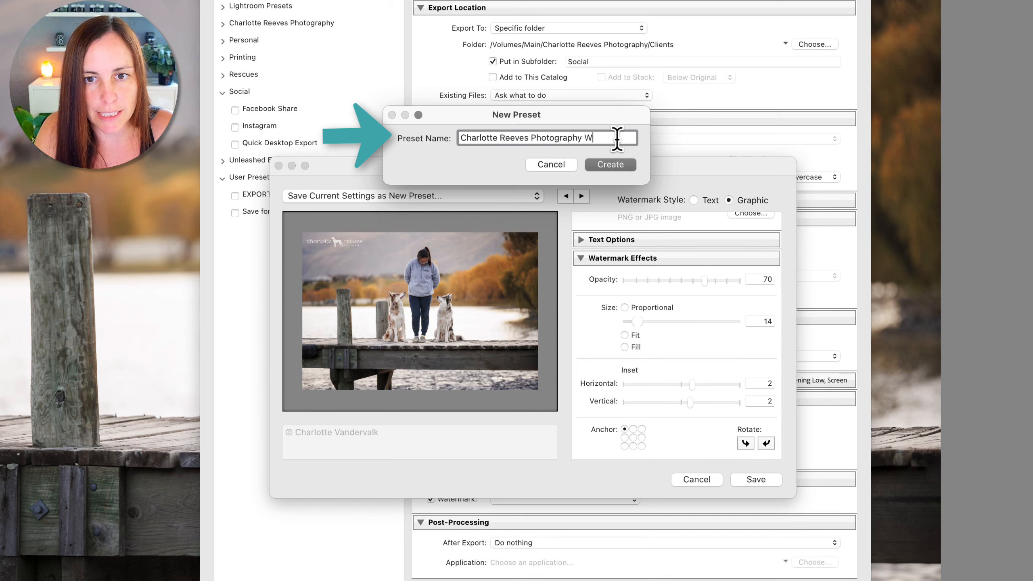
pyautogui.press('BackSpace')
pyautogui.write('Top Left')
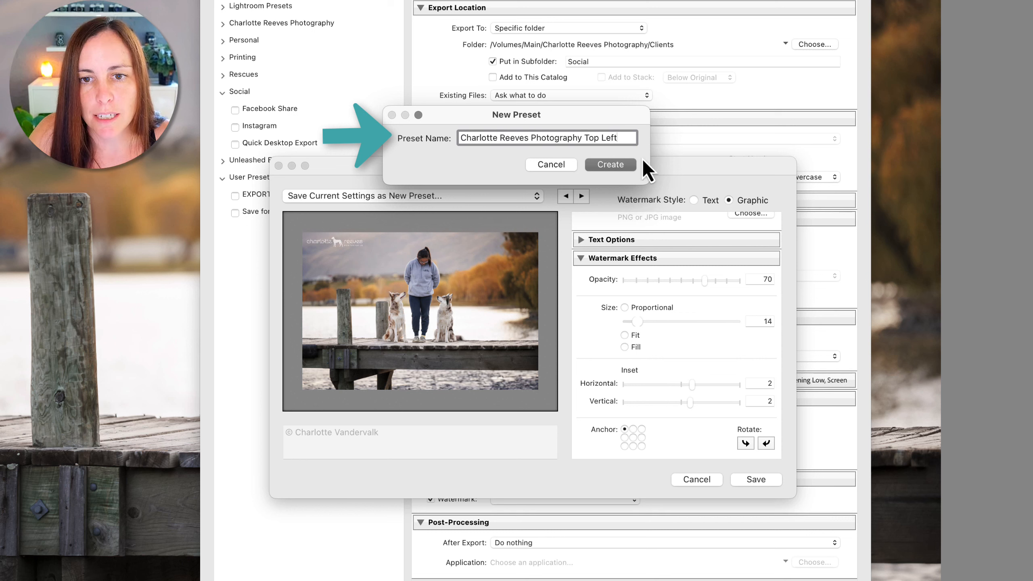
pyautogui.click(623, 167)
pyautogui.click(761, 479)
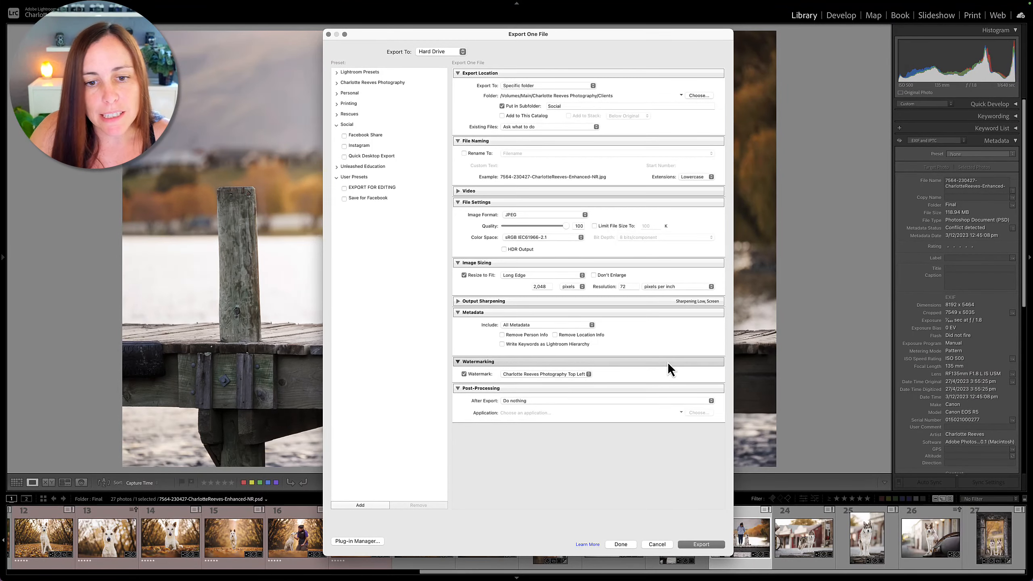
# Try switching the export watermark between the Bottom Left and Top Left logo presets and leave the export settings without exporting.
pyautogui.click(577, 375)
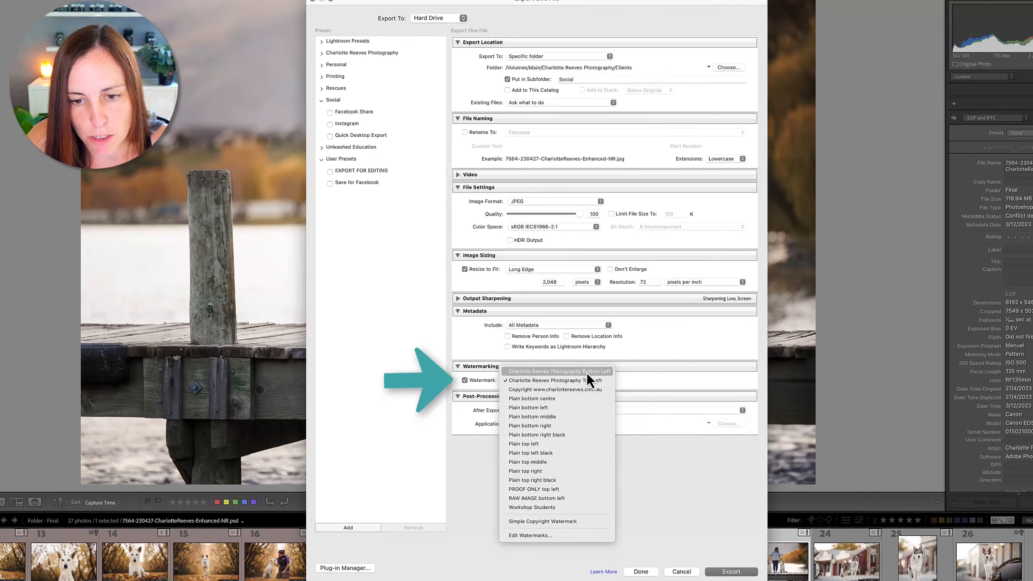
pyautogui.click(587, 372)
pyautogui.click(587, 381)
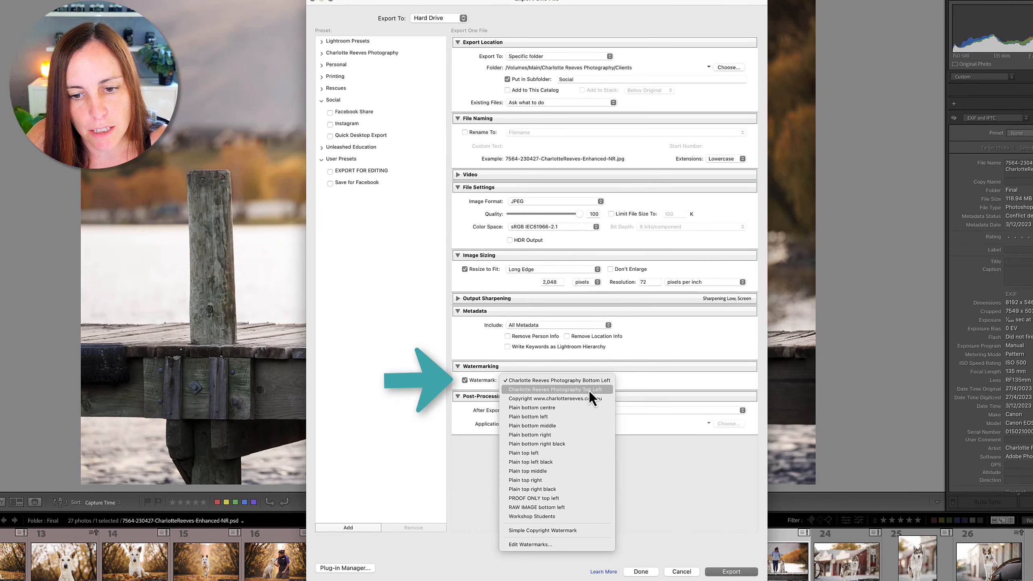
pyautogui.click(590, 389)
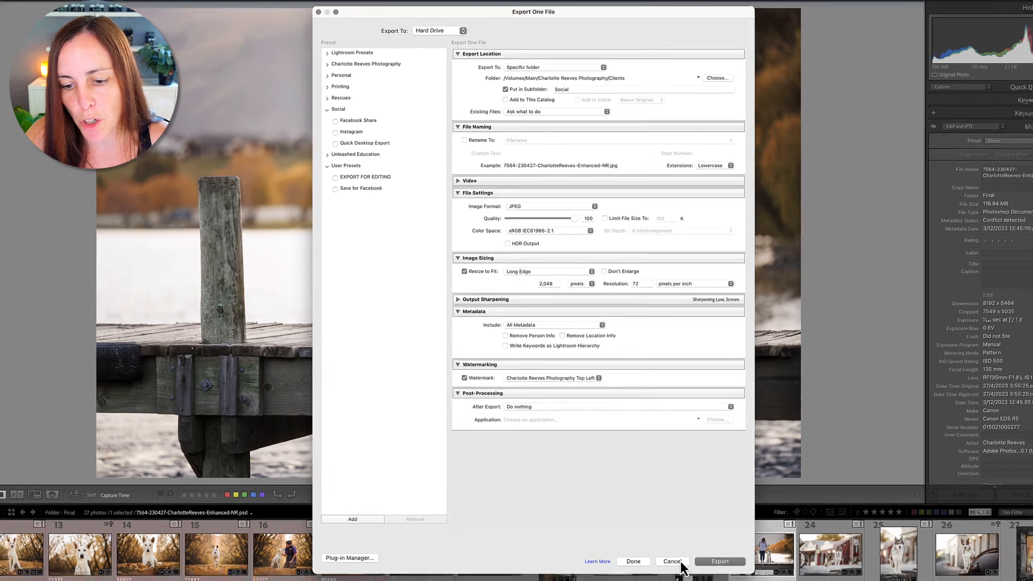
pyautogui.click(682, 572)
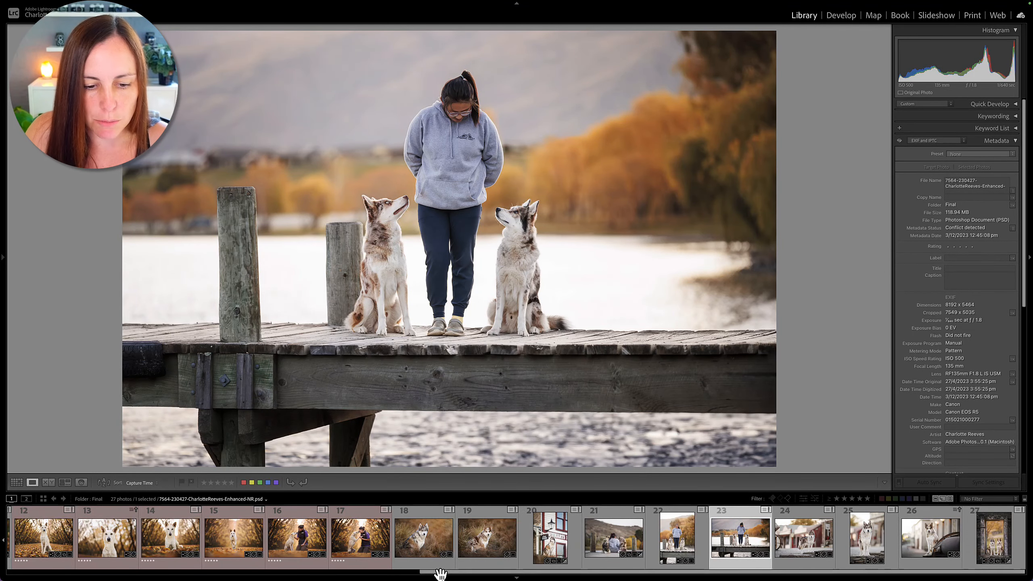
# Select all photos in the folder and export them with the "Charlotte Reeves Photography Bottom Left" watermark.
pyautogui.press('super+a')
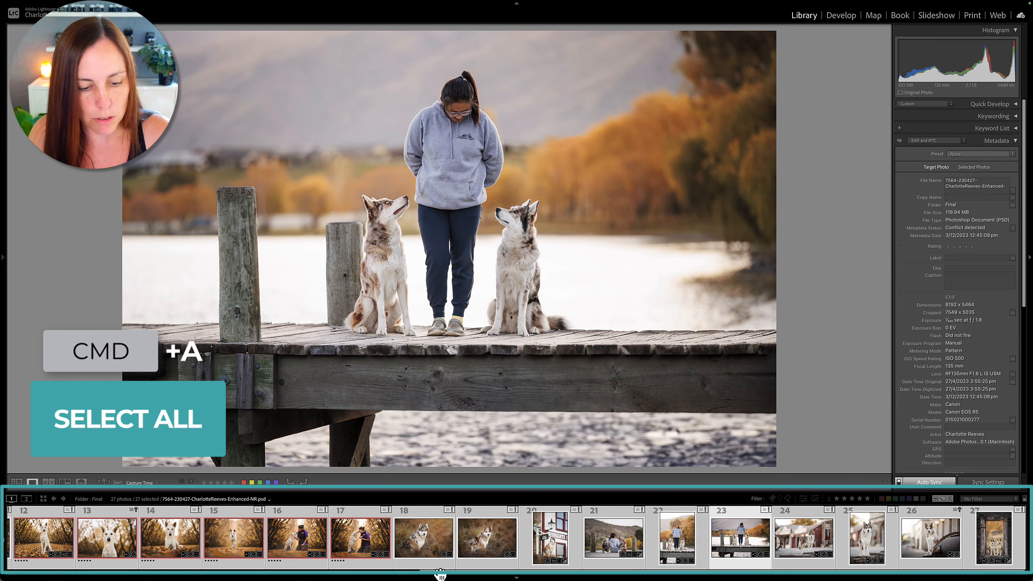
pyautogui.press('super+shift+e')
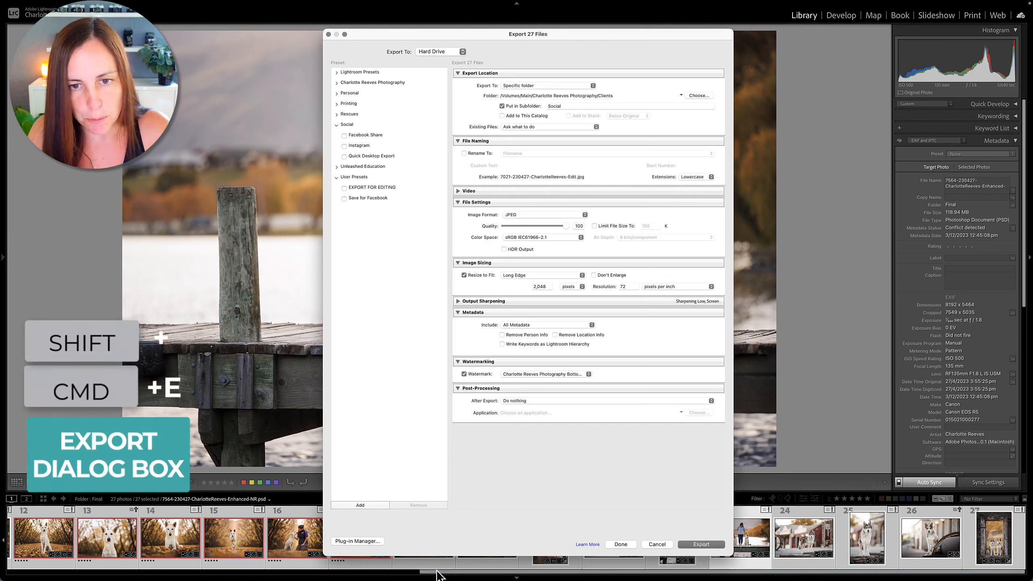
pyautogui.click(546, 374)
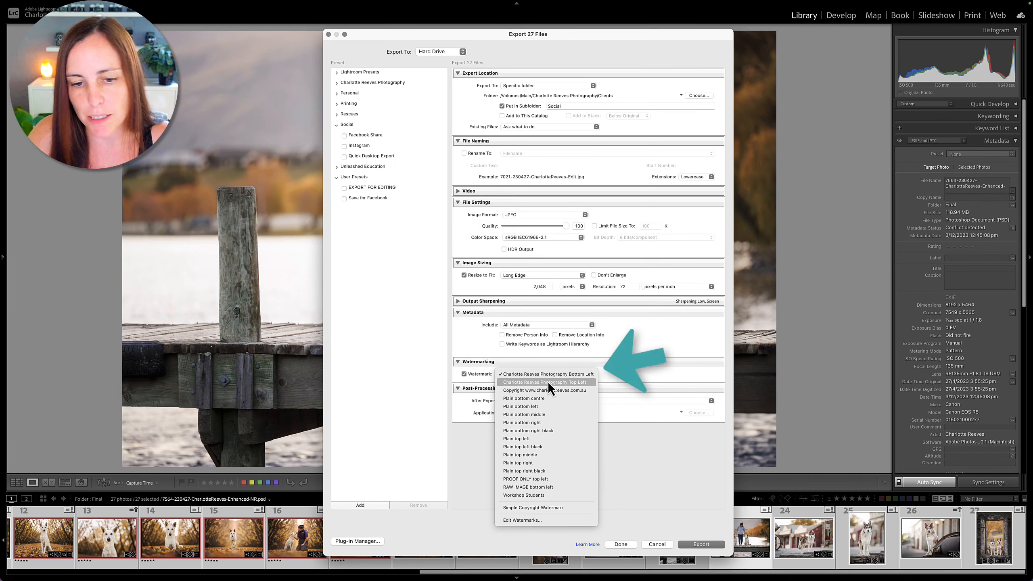
pyautogui.click(551, 375)
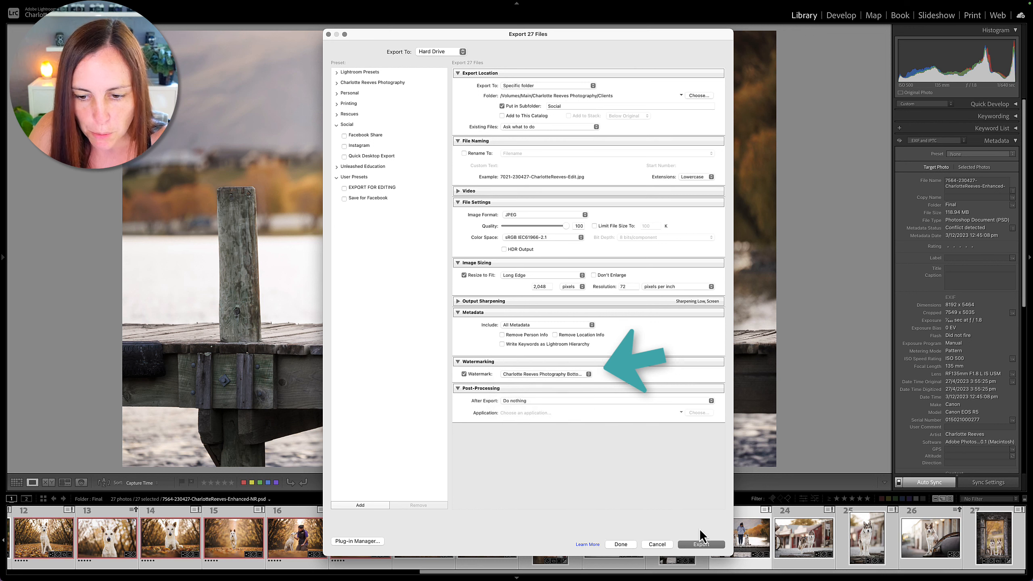
pyautogui.click(701, 544)
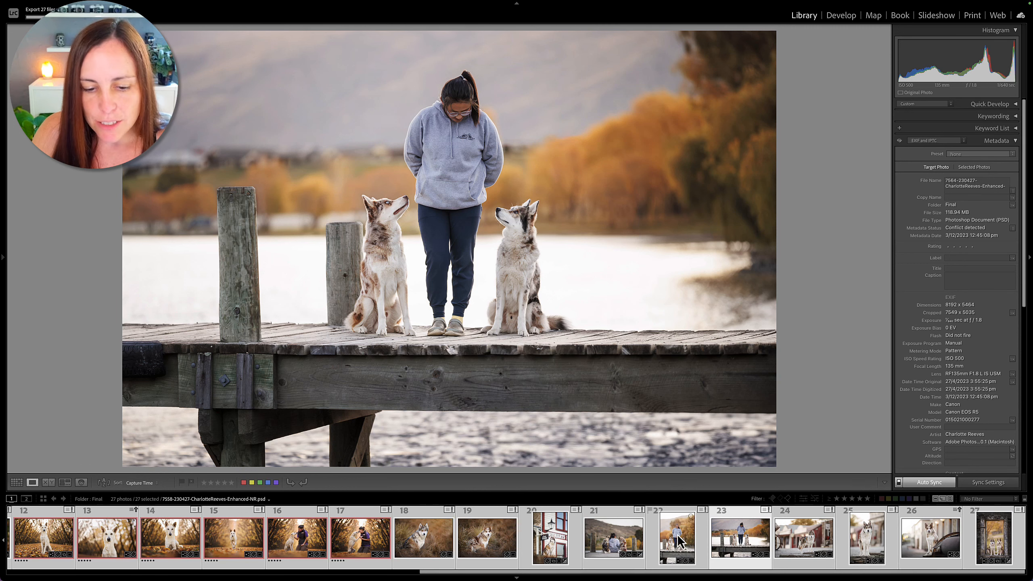
# Export only the jetty photo again with the "Charlotte Reeves Photography Top Left" watermark.
pyautogui.moveTo(476, 572); pyautogui.dragTo(2, 577)
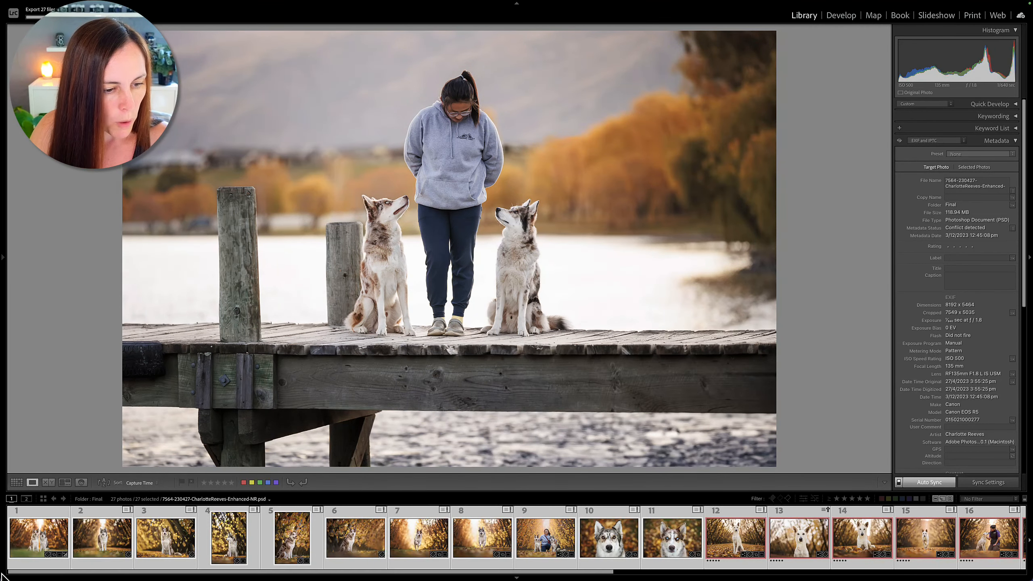
pyautogui.click(696, 567)
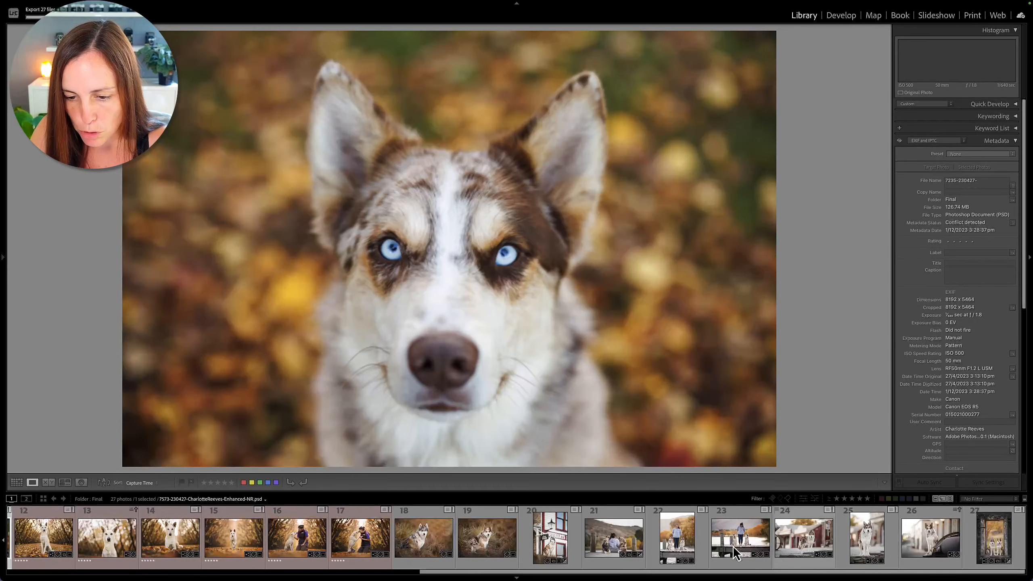
pyautogui.click(738, 543)
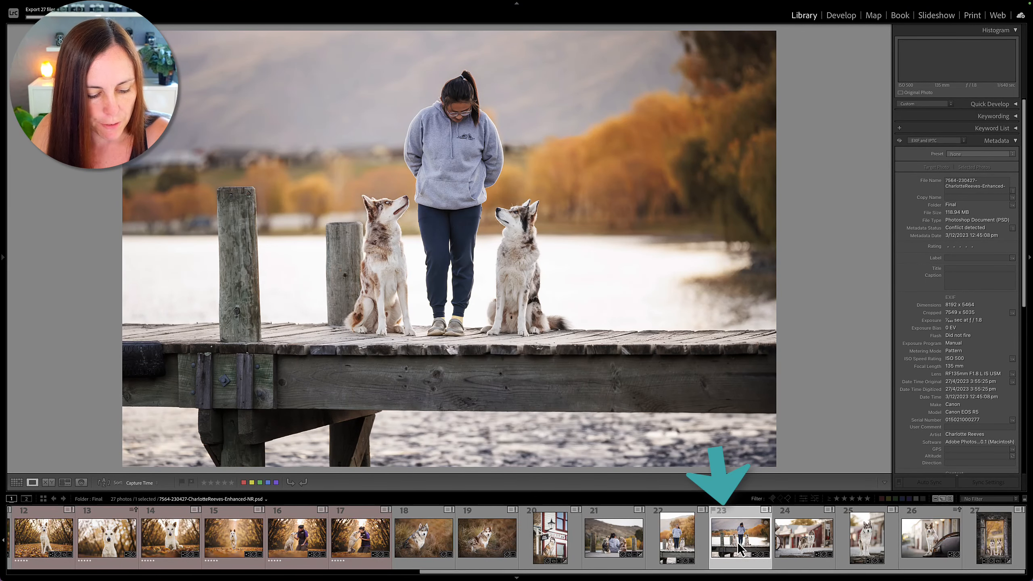
pyautogui.press('super+shift+e')
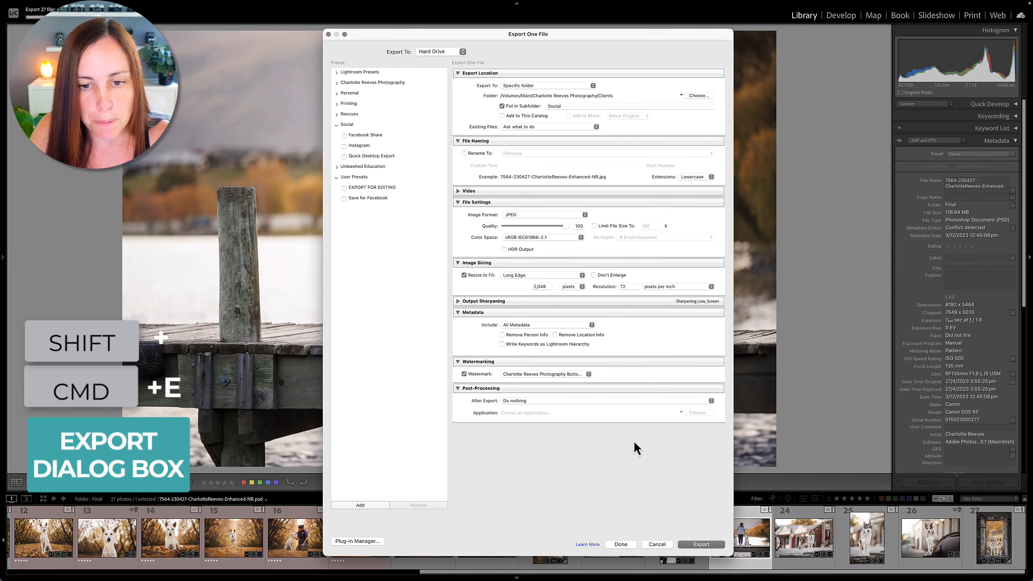
pyautogui.click(570, 374)
pyautogui.click(572, 383)
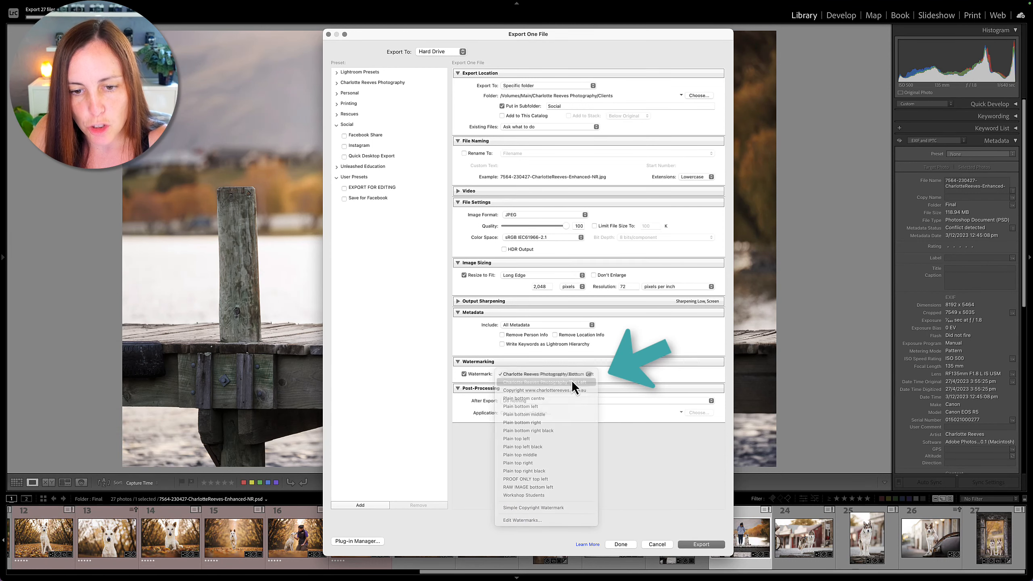
pyautogui.click(702, 544)
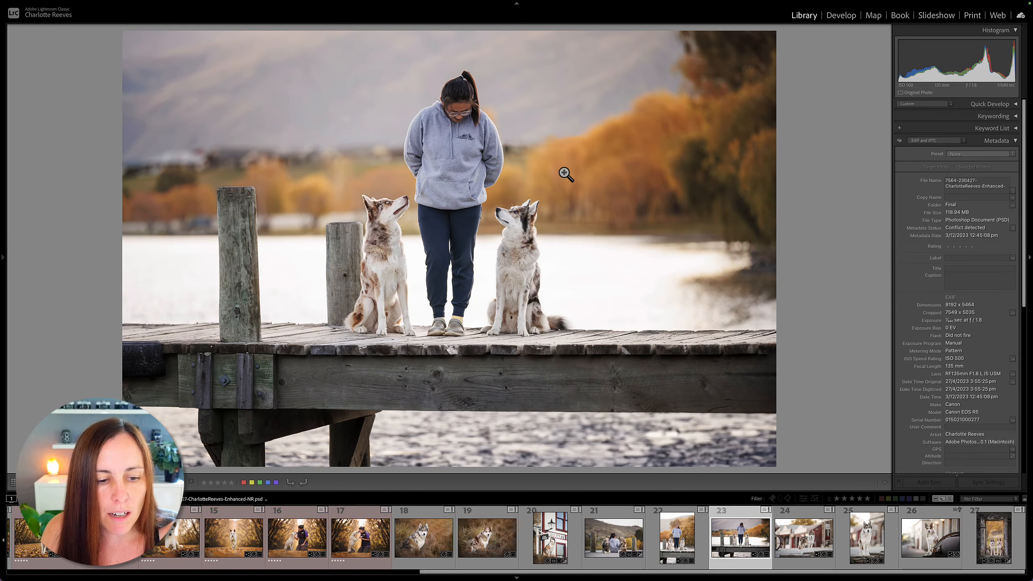